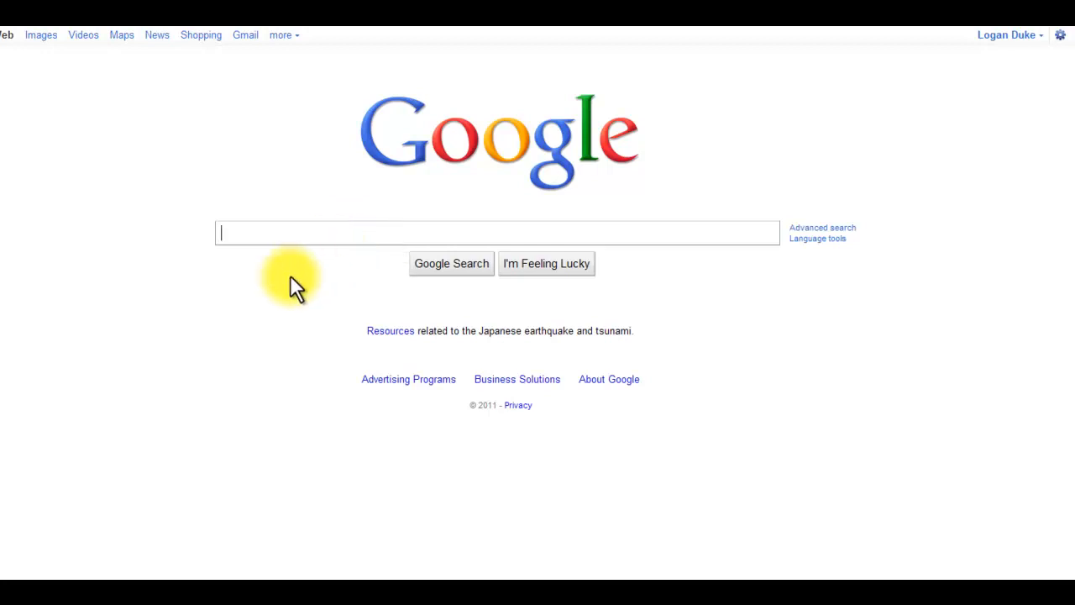
Search Google for Mumble and open the project's official SourceForge page.
{"action": "left_click", "coordinate": [268, 223]}
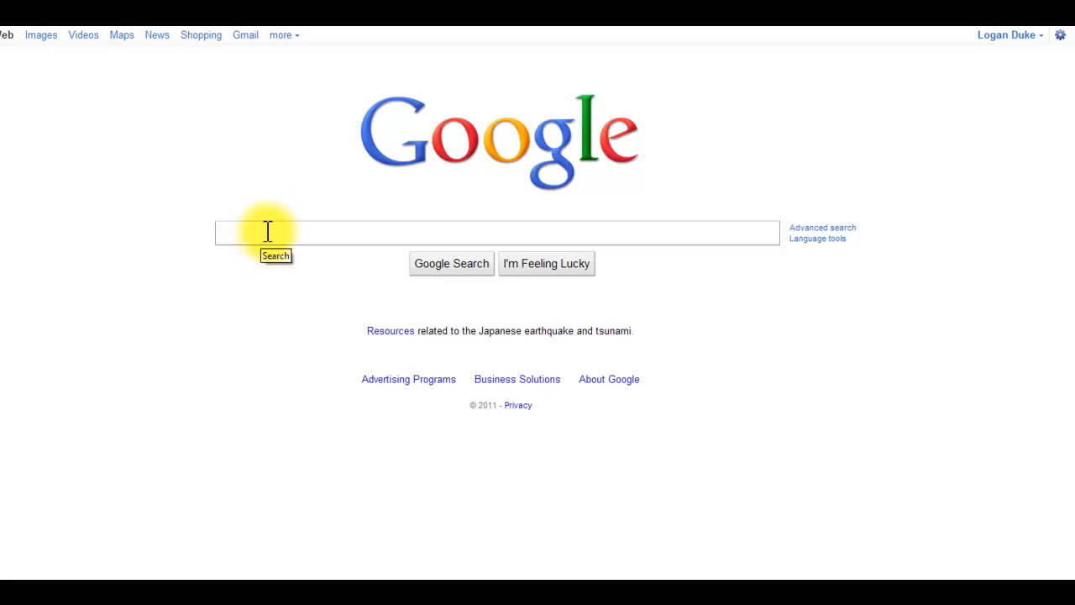
{"action": "left_click", "coordinate": [267, 231]}
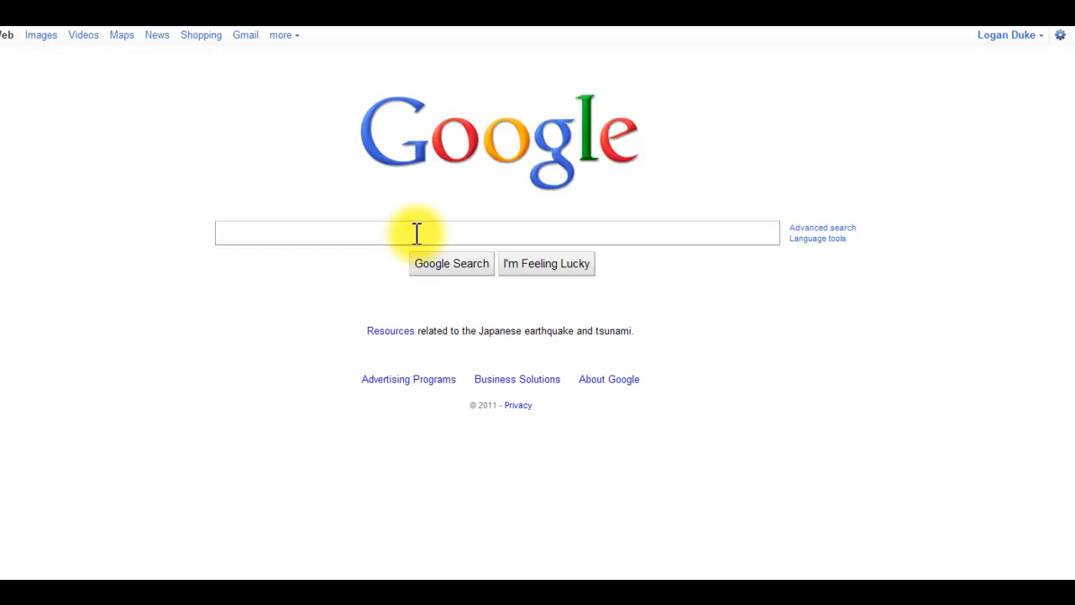
{"action": "type", "text": "Mumble"}
{"action": "key", "text": "Return"}
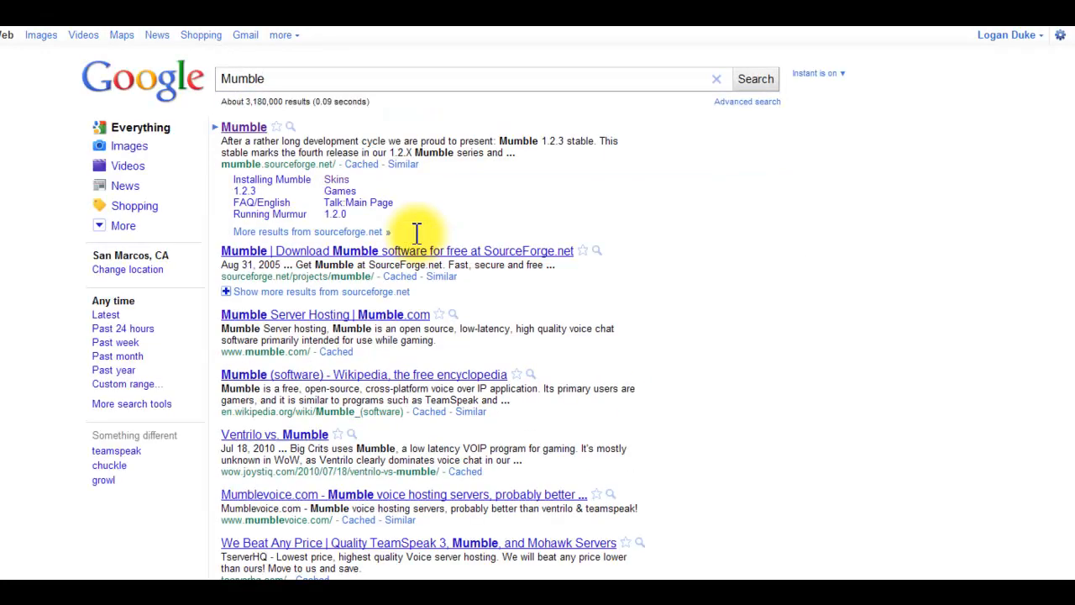
{"action": "left_click", "coordinate": [243, 128]}
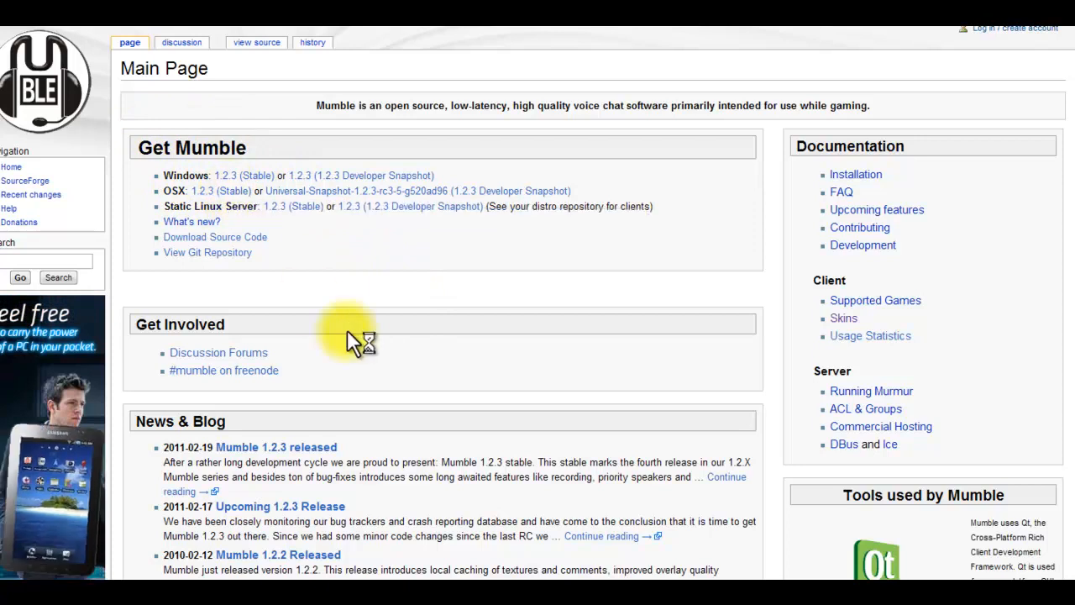
Download the stable Mumble 1.2.3 release for Windows and save the installer to the desktop.
{"action": "left_click", "coordinate": [225, 193]}
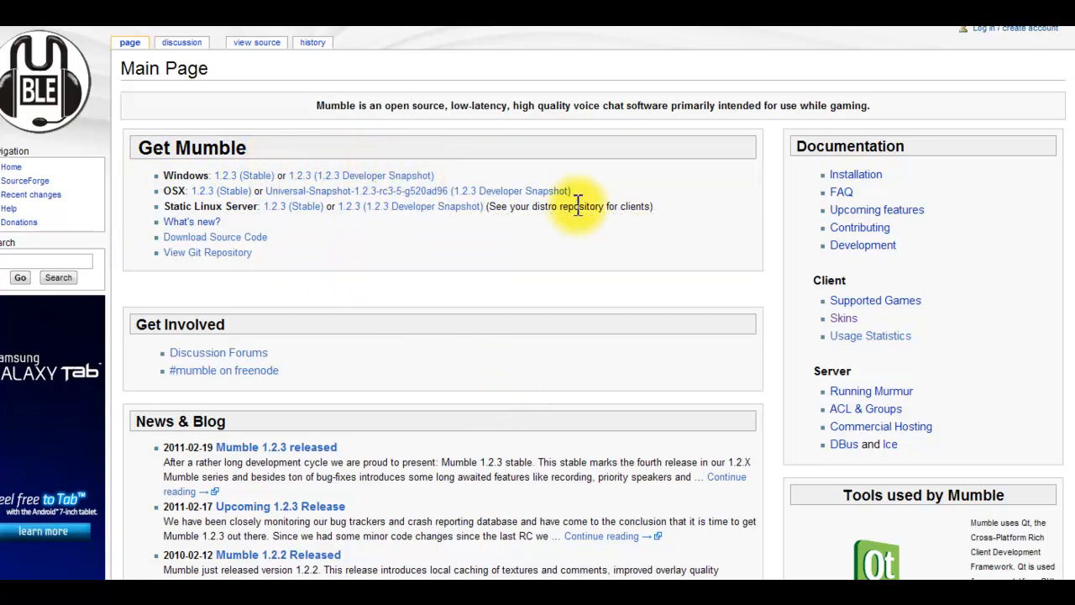
{"action": "left_click", "coordinate": [252, 179]}
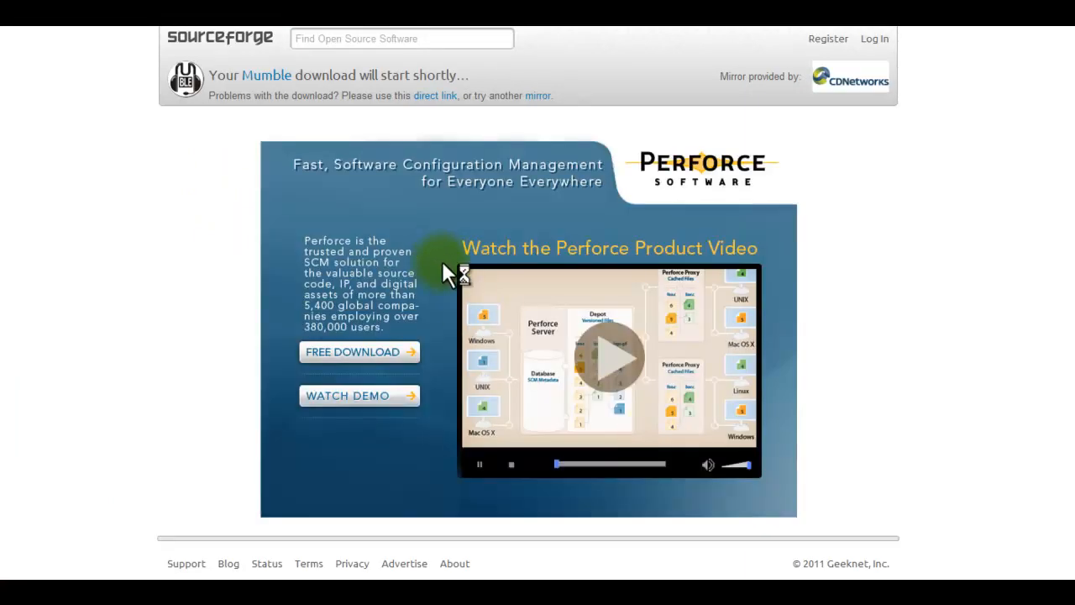
{"action": "left_click", "coordinate": [38, 118]}
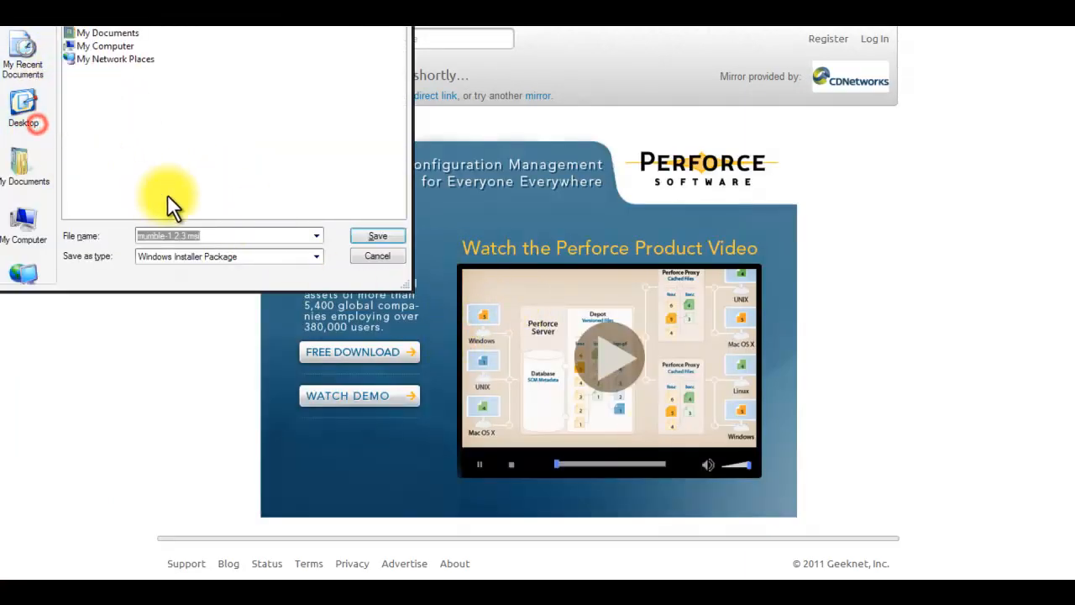
{"action": "left_click", "coordinate": [378, 235]}
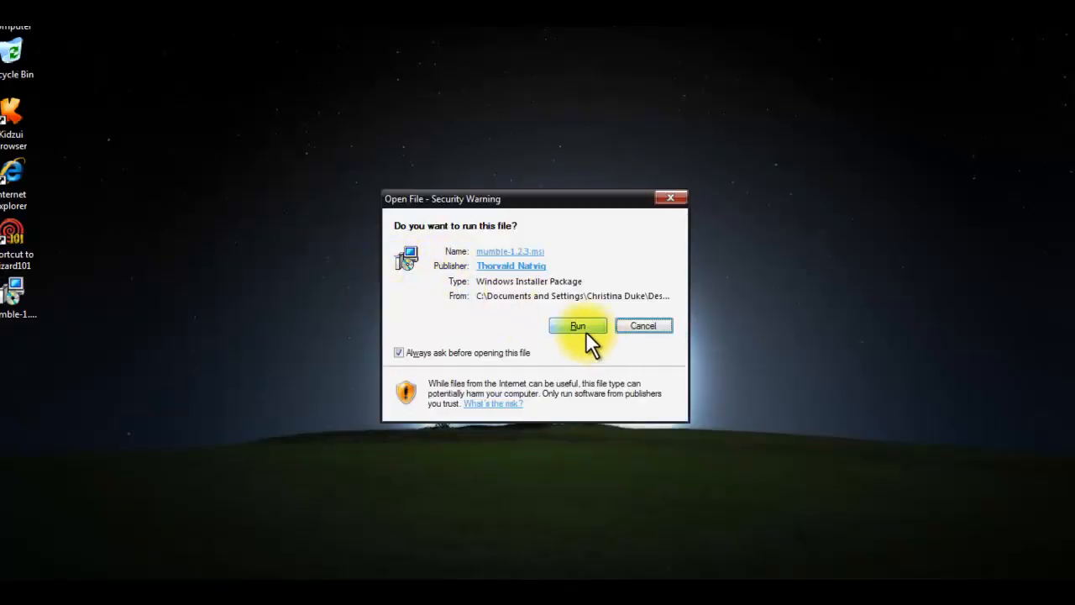
Run the Mumble 1.2.3 installer and accept the license agreement to reach the custom setup options.
{"action": "left_click", "coordinate": [579, 327]}
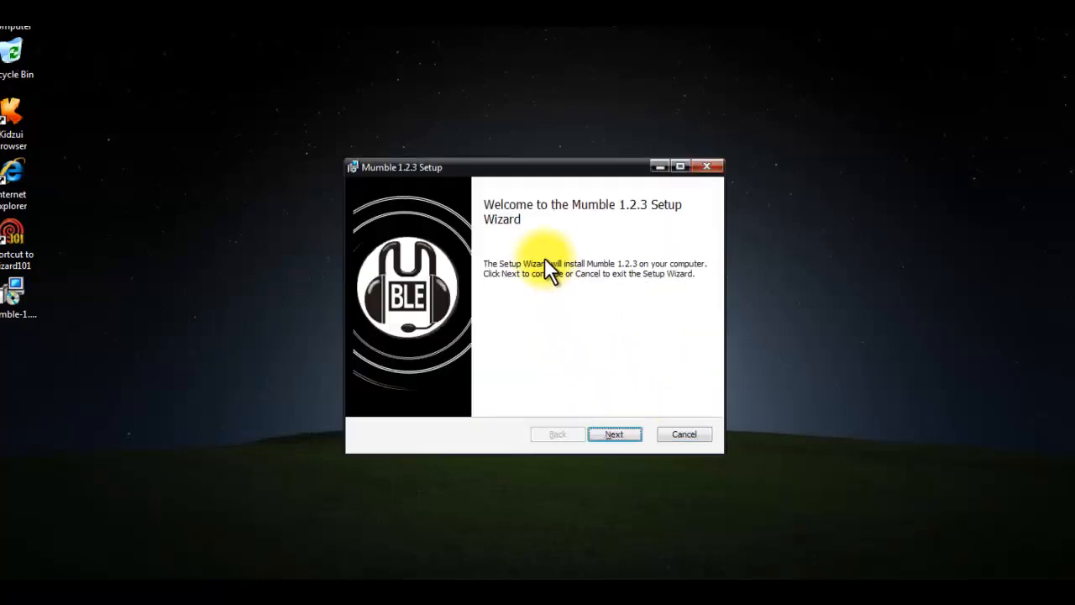
{"action": "left_click", "coordinate": [597, 433]}
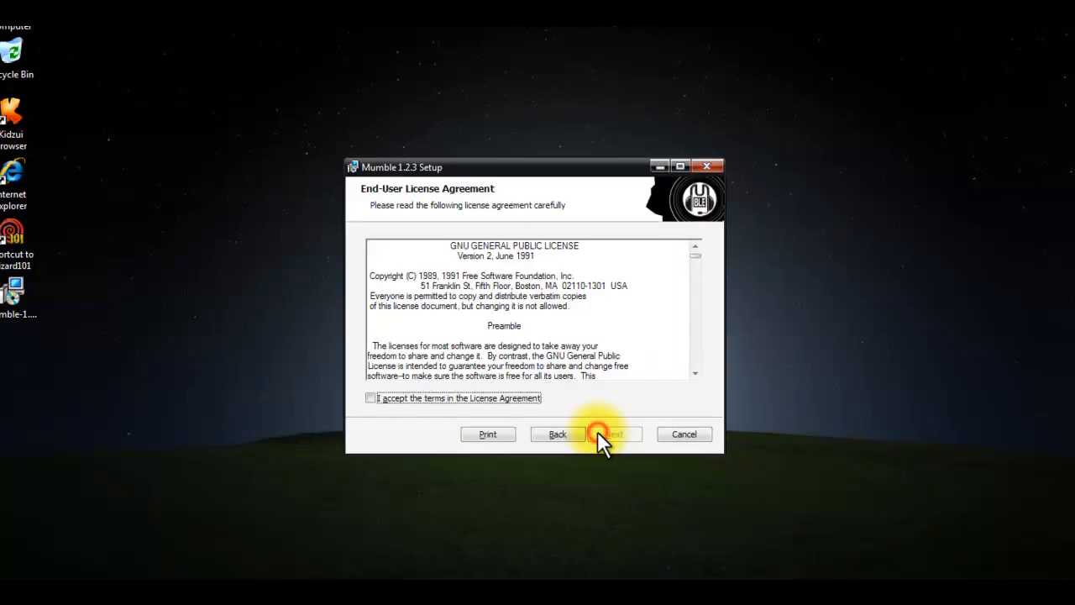
{"action": "left_click", "coordinate": [408, 396]}
{"action": "left_click", "coordinate": [598, 426]}
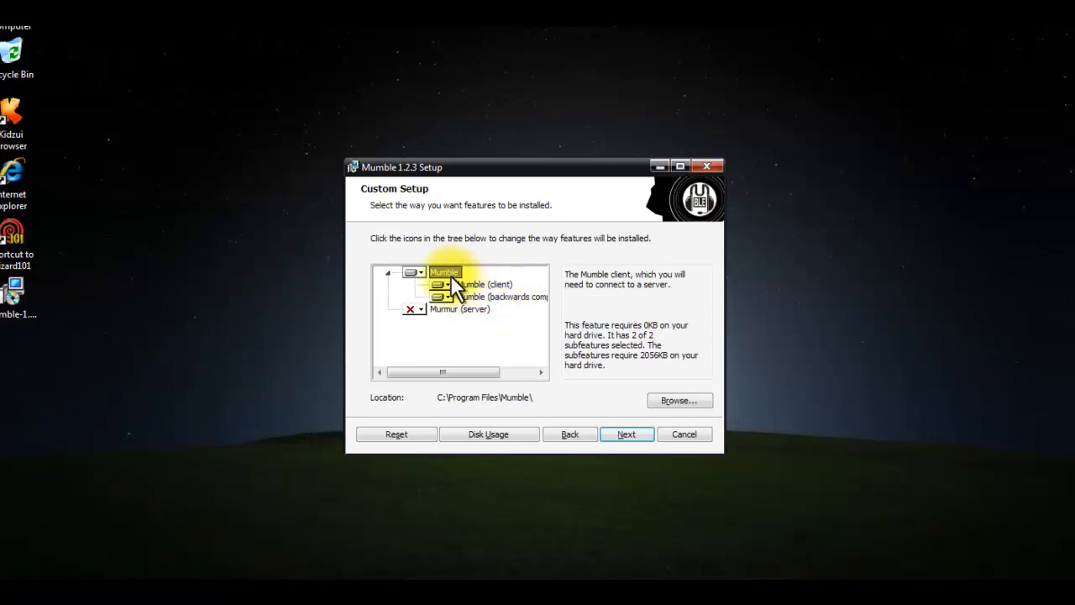
Inspect the Mumble client feature in the custom setup and cancel the installation.
{"action": "left_click", "coordinate": [483, 284]}
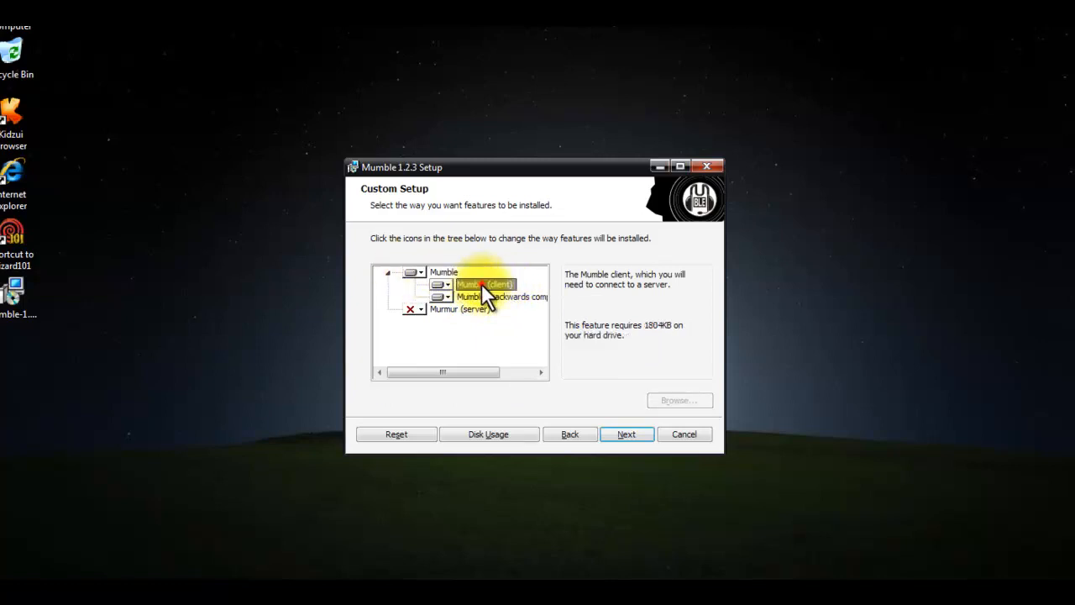
{"action": "left_click", "coordinate": [435, 273]}
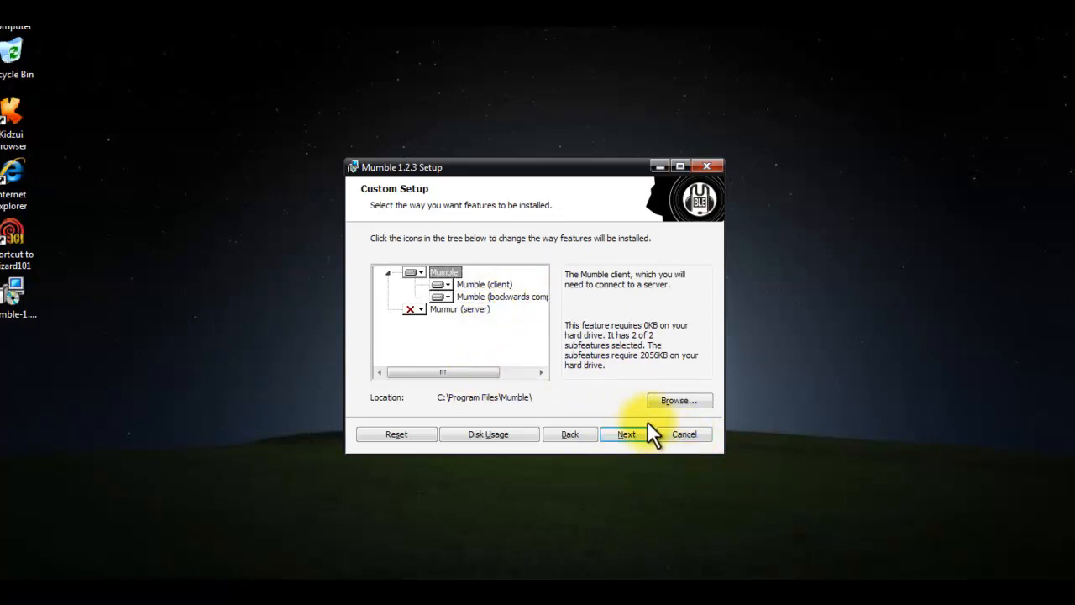
{"action": "left_click", "coordinate": [671, 429]}
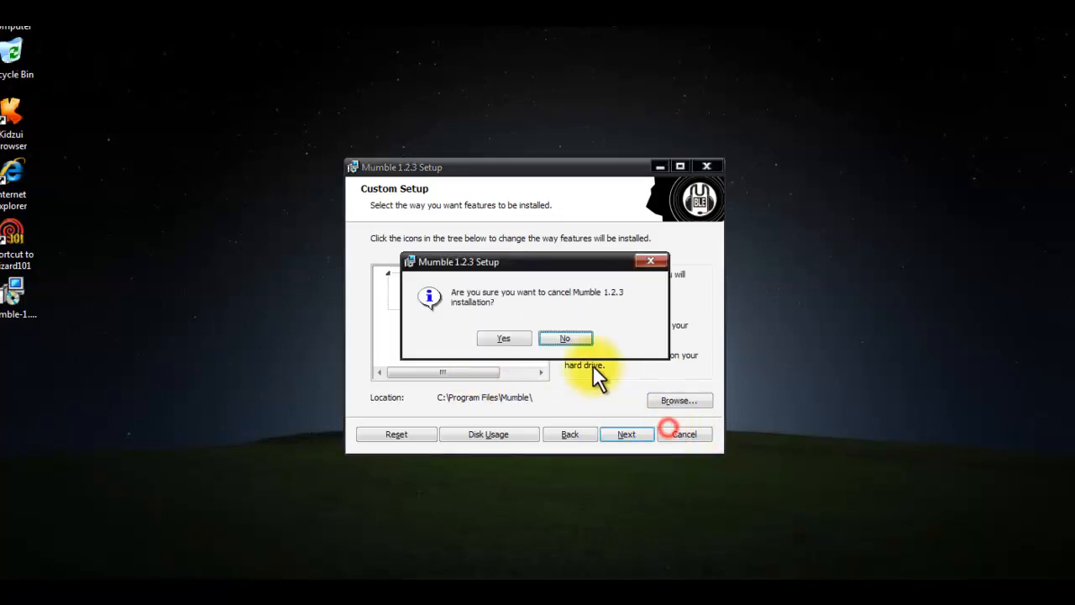
{"action": "left_click", "coordinate": [504, 338]}
{"action": "left_click", "coordinate": [620, 434]}
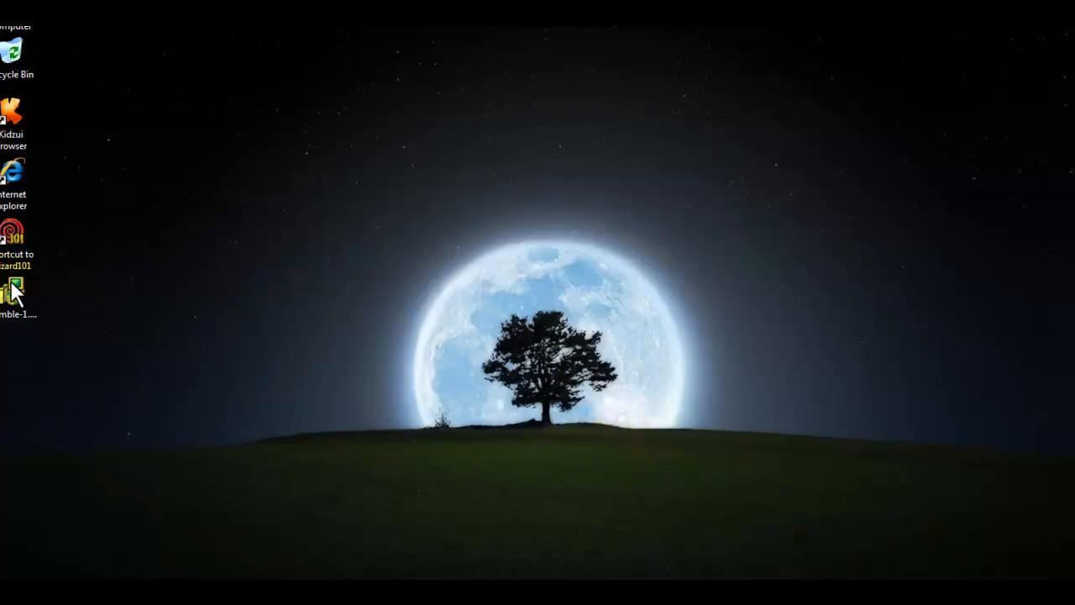
Delete the downloaded Mumble installer from the desktop.
{"action": "right_click", "coordinate": [14, 293]}
{"action": "left_click", "coordinate": [120, 468]}
{"action": "left_click", "coordinate": [574, 328]}
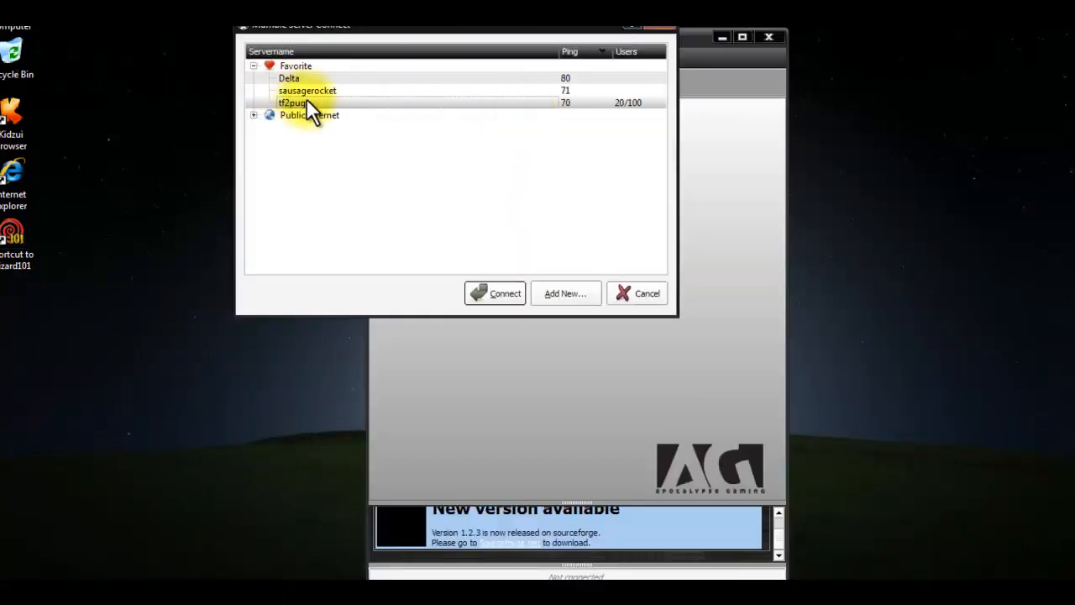
{"action": "left_click", "coordinate": [623, 297]}
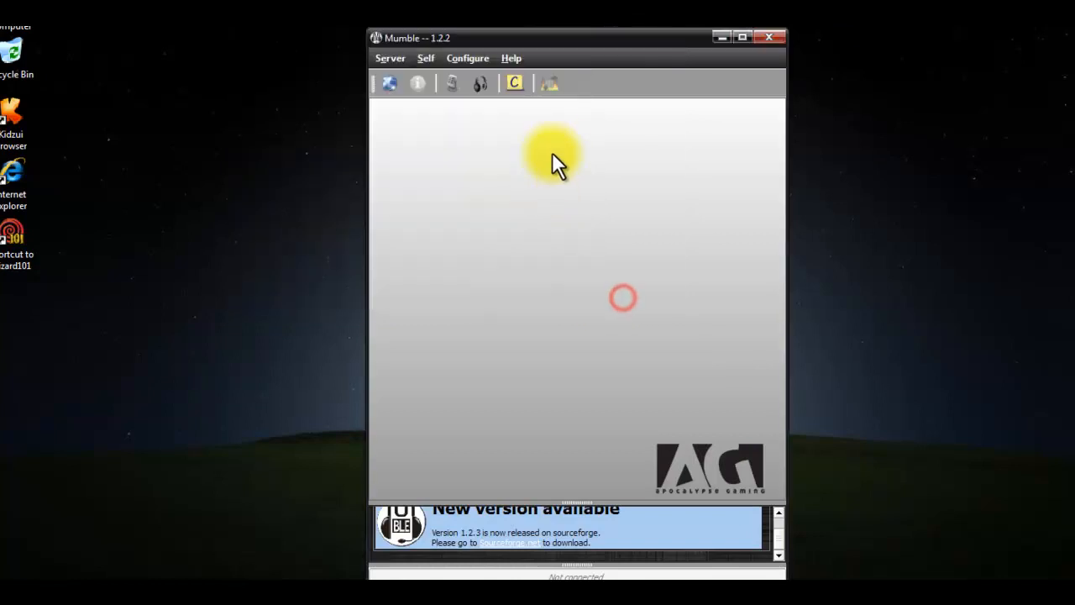
{"action": "left_click", "coordinate": [472, 59]}
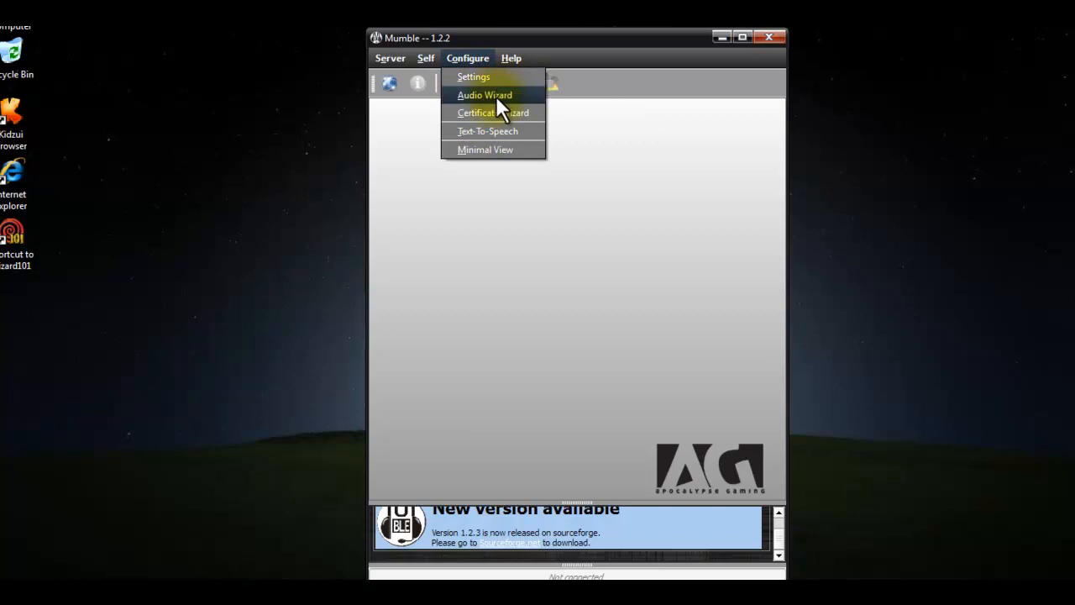
{"action": "left_click", "coordinate": [495, 95]}
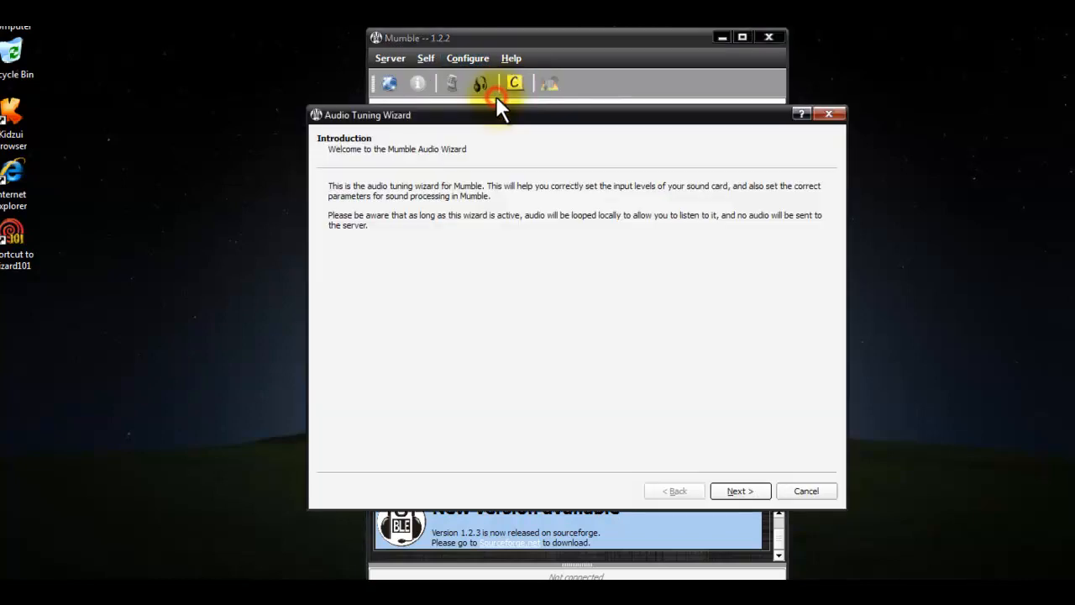
{"action": "left_click", "coordinate": [736, 492]}
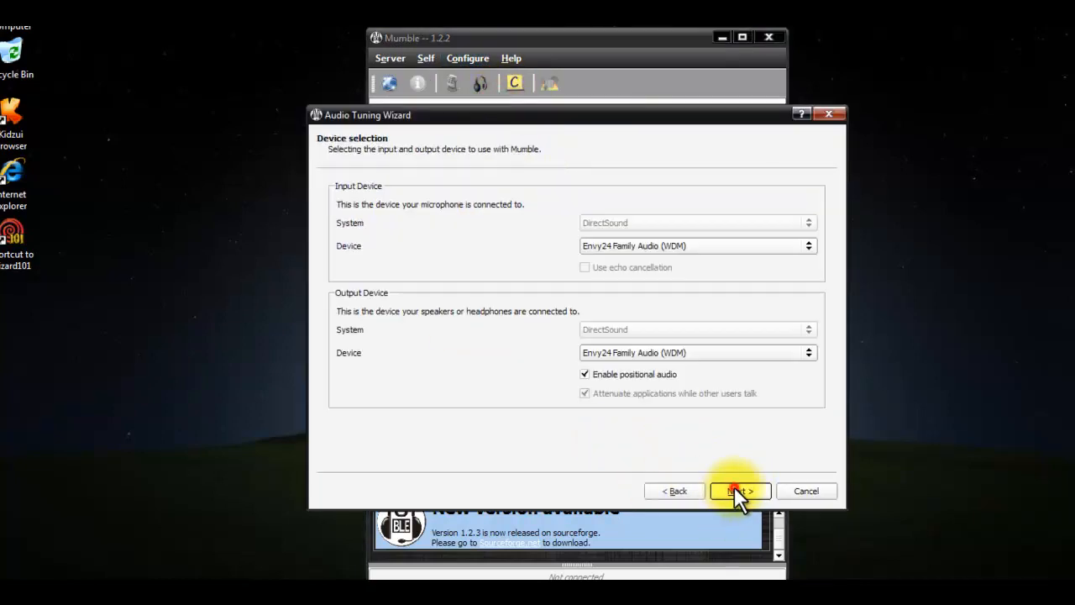
Use Envy24 Family Audio (WDM) as both input and output device in the Audio Wizard and continue to device tuning.
{"action": "left_click", "coordinate": [676, 246]}
{"action": "left_click", "coordinate": [718, 246]}
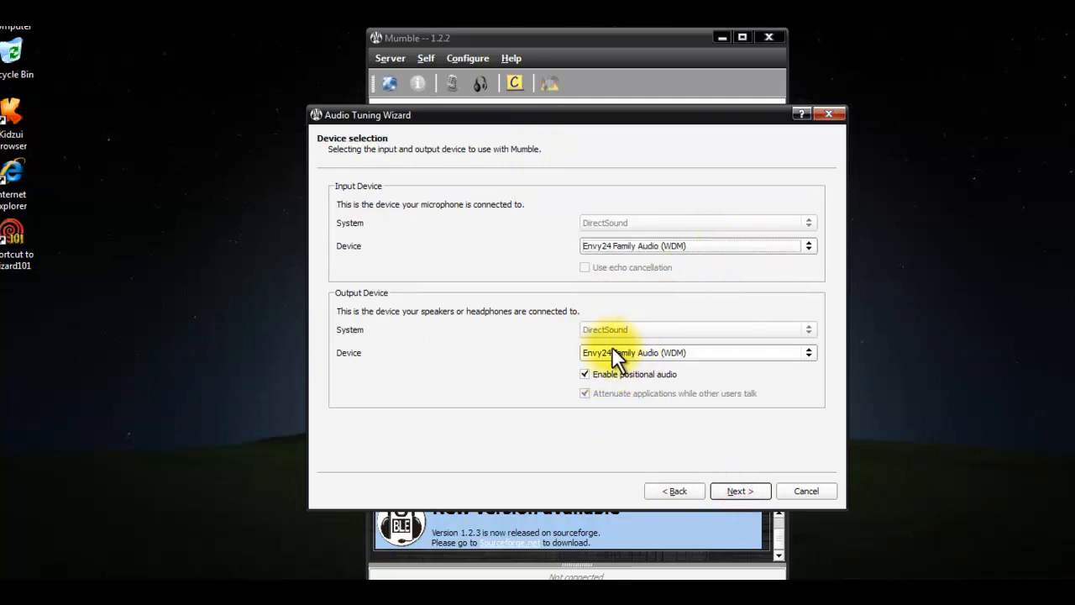
{"action": "left_click", "coordinate": [696, 355]}
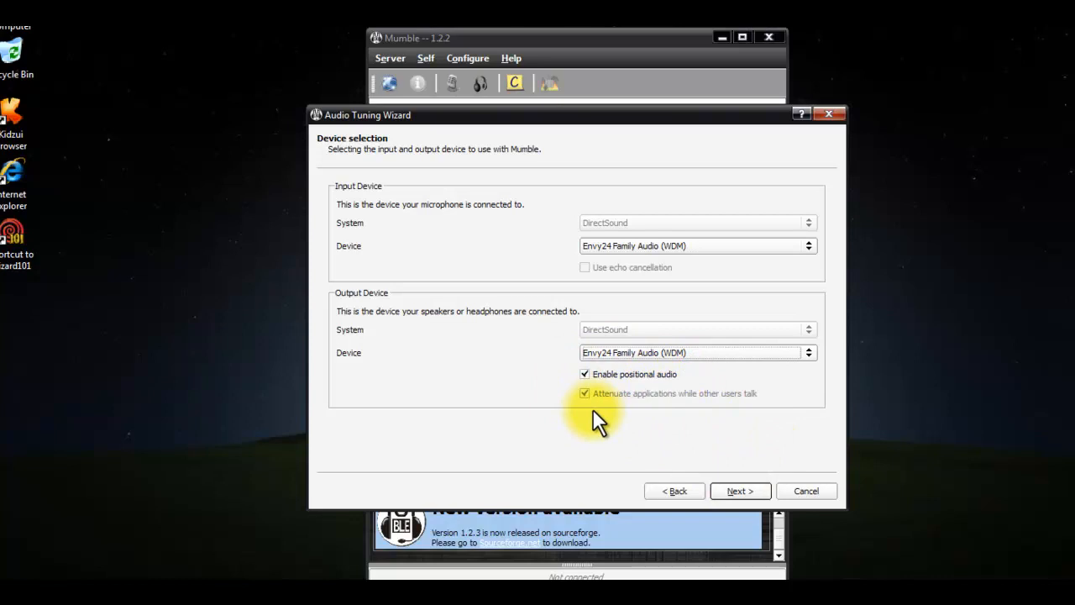
{"action": "left_click", "coordinate": [736, 491]}
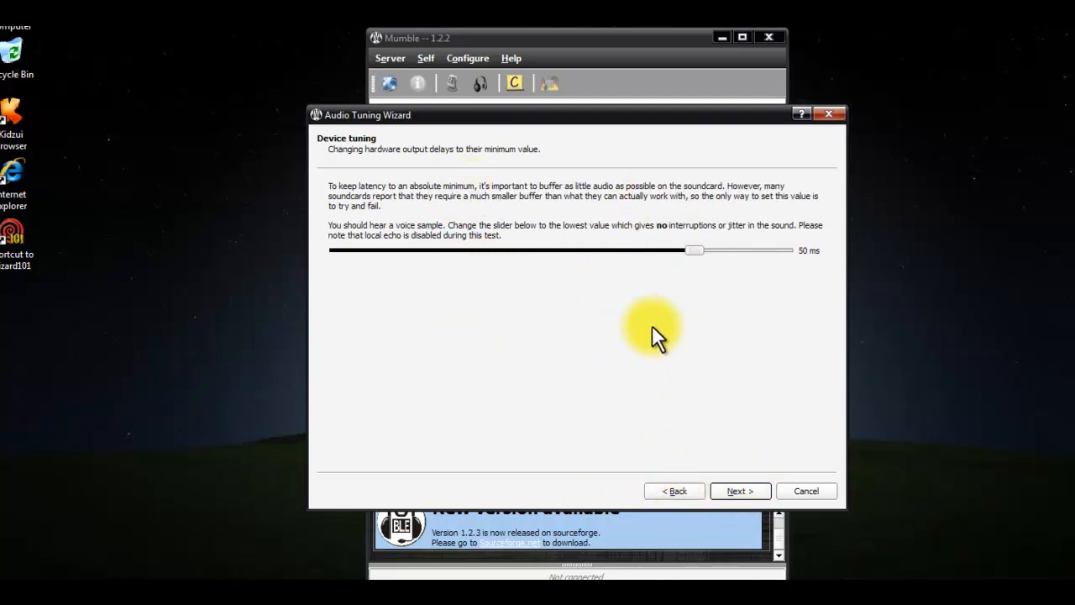
Try an output delay of 10 ms and a higher microphone volume slider setting, then cancel the Audio Wizard.
{"action": "left_click_drag", "start_coordinate": [598, 248], "coordinate": [311, 244]}
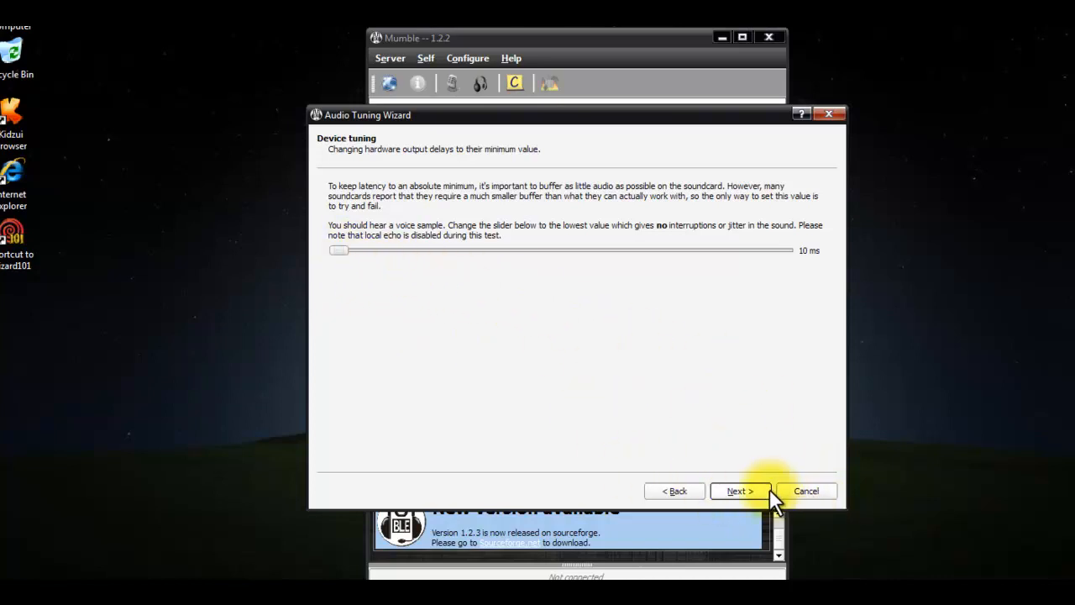
{"action": "left_click", "coordinate": [739, 492]}
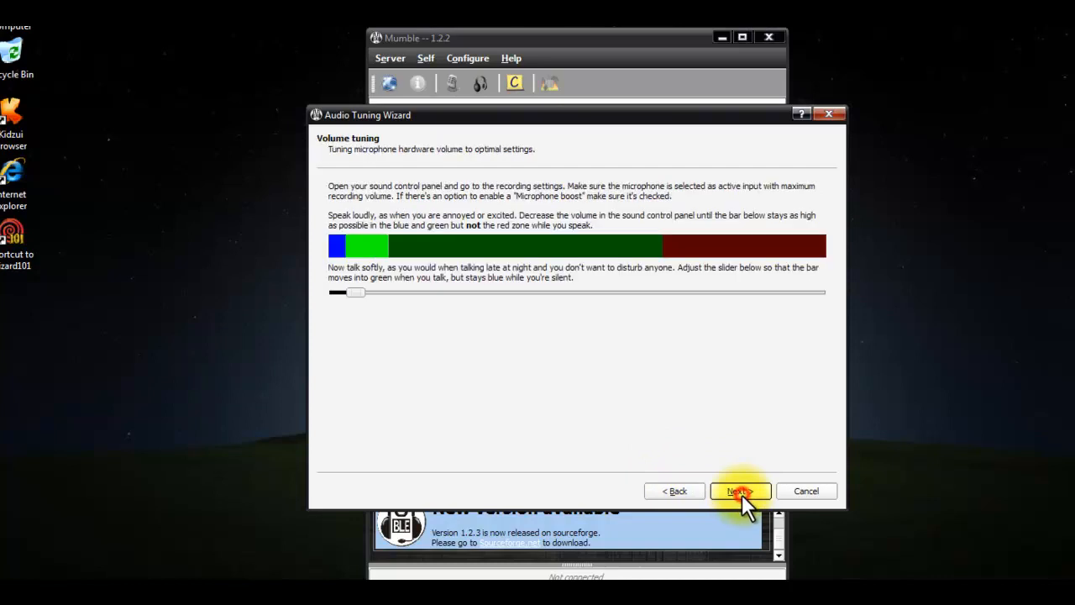
{"action": "left_click_drag", "start_coordinate": [356, 292], "coordinate": [387, 291]}
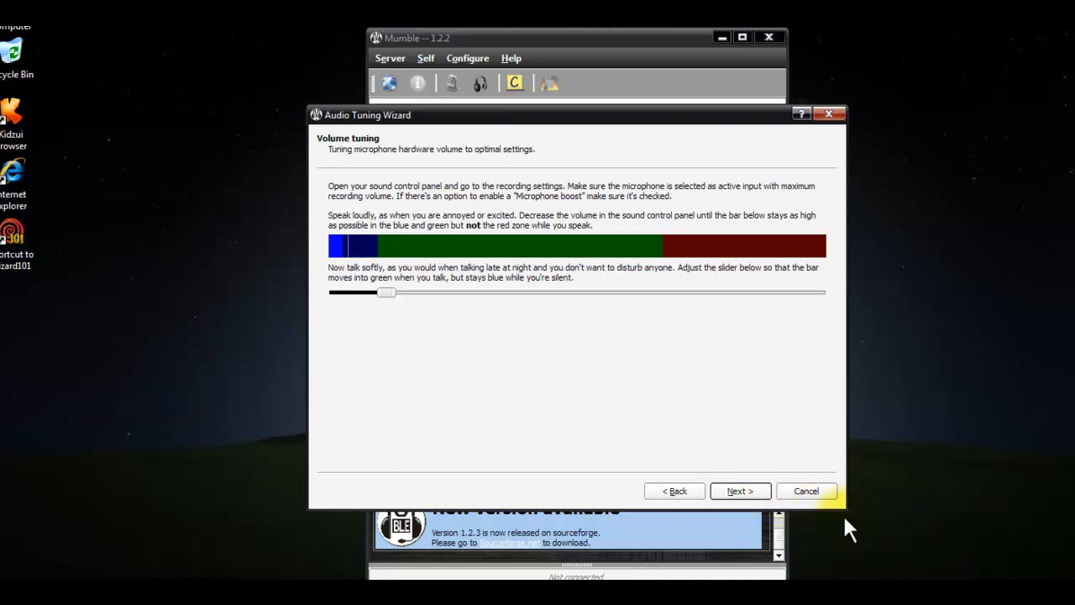
{"action": "left_click", "coordinate": [819, 494]}
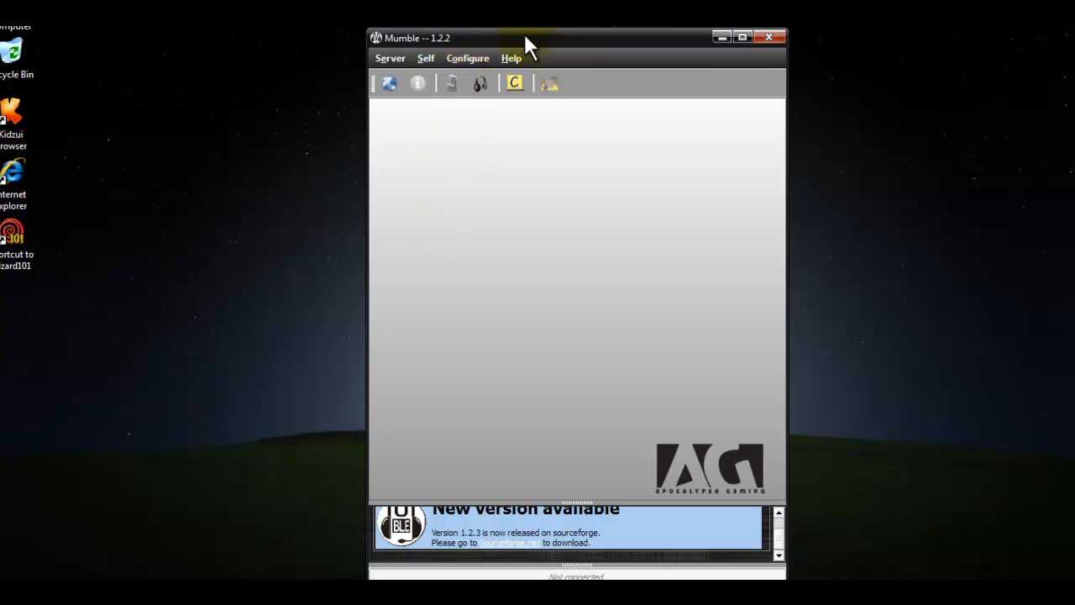
Open Mumble's audio input settings and keep Envy24 Family Audio (WDM) as the input device.
{"action": "left_click_drag", "start_coordinate": [524, 33], "coordinate": [488, 46]}
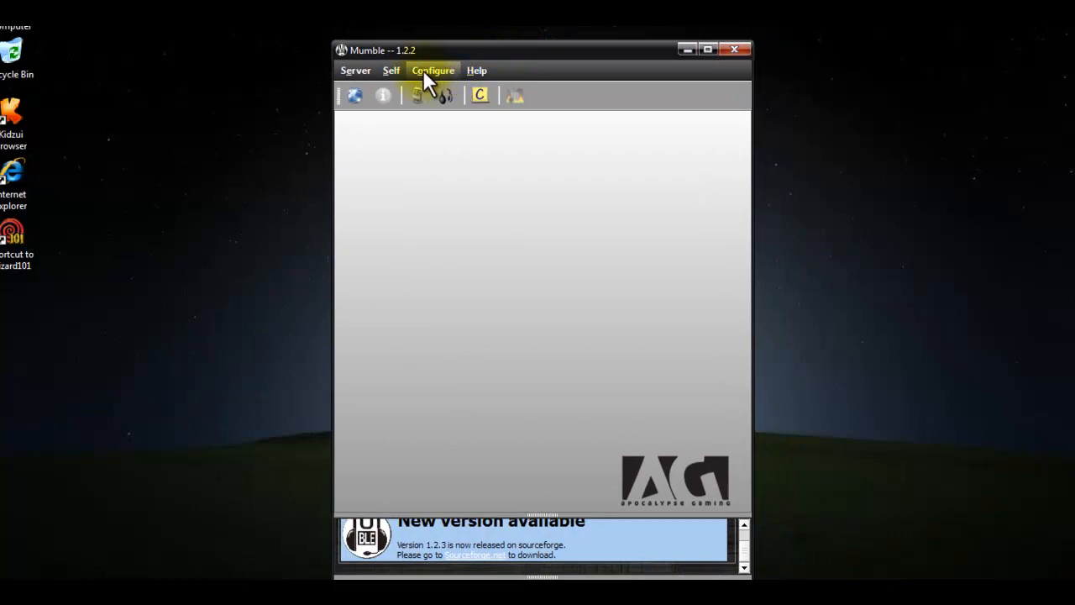
{"action": "left_click", "coordinate": [429, 70]}
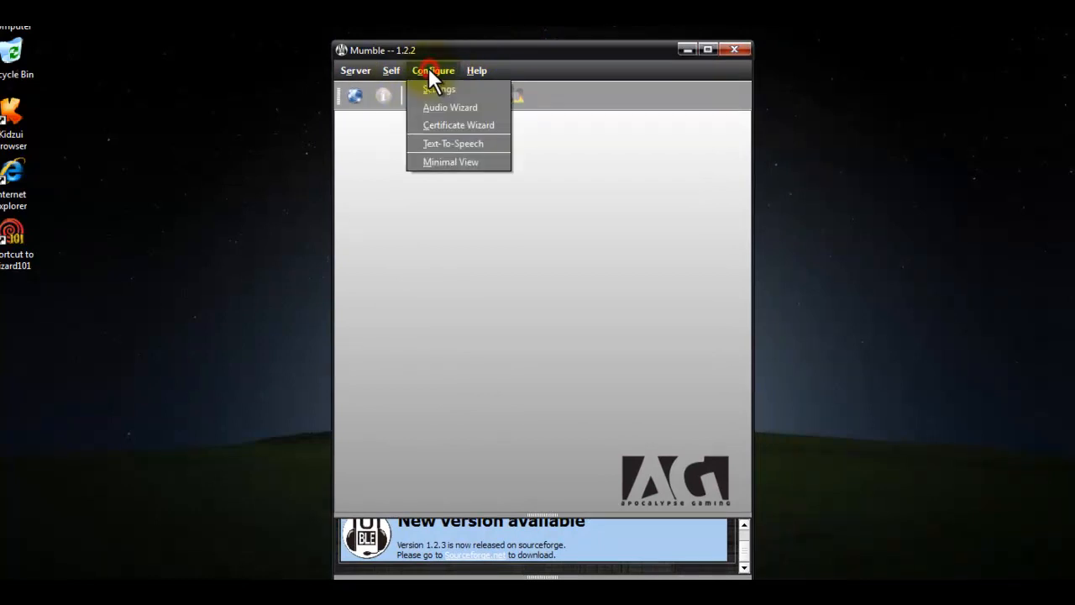
{"action": "left_click", "coordinate": [433, 88]}
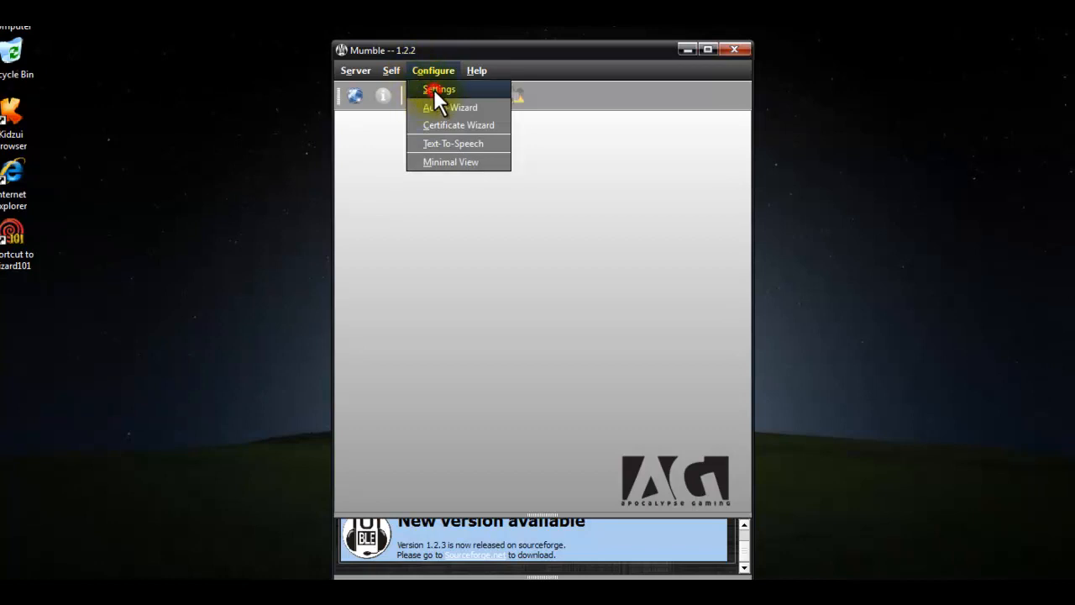
{"action": "left_click", "coordinate": [155, 53]}
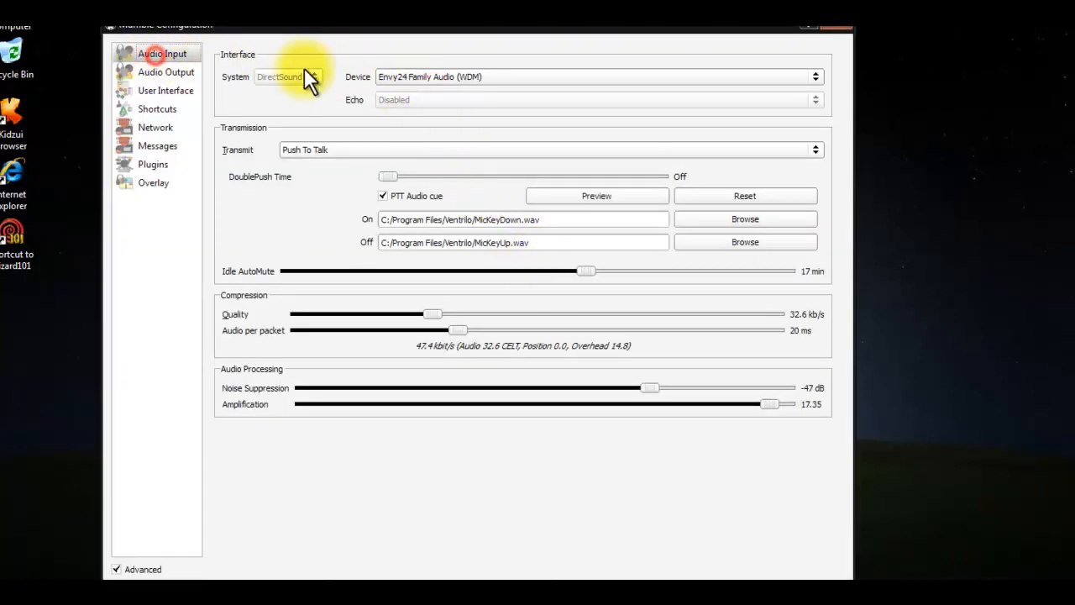
{"action": "left_click", "coordinate": [815, 78]}
{"action": "left_click", "coordinate": [819, 78]}
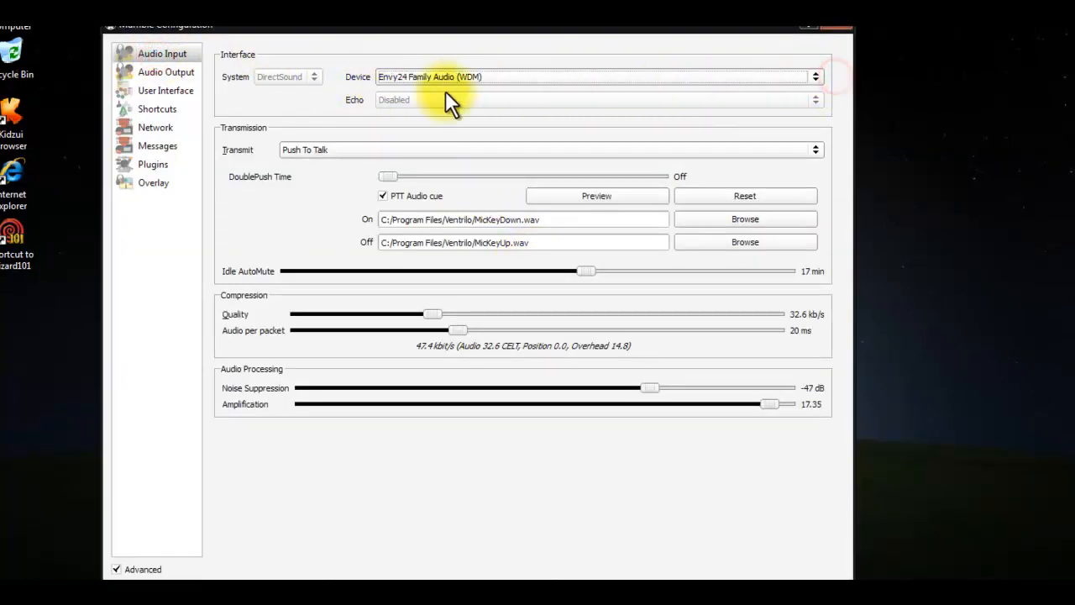
Set the transmission mode to Push To Talk with the DoublePush Time off.
{"action": "left_click", "coordinate": [816, 149]}
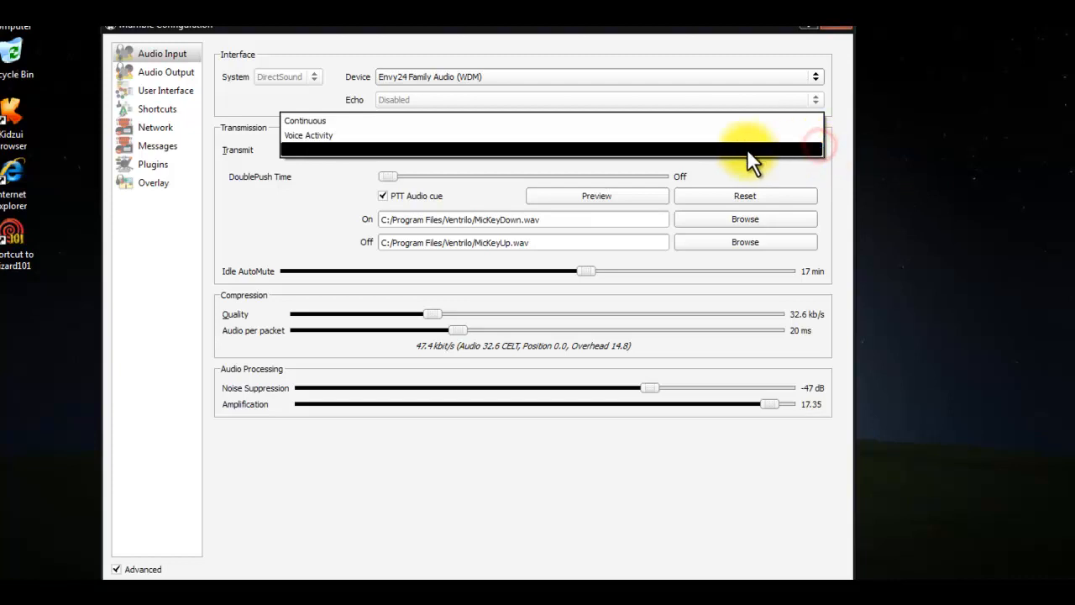
{"action": "left_click", "coordinate": [369, 149]}
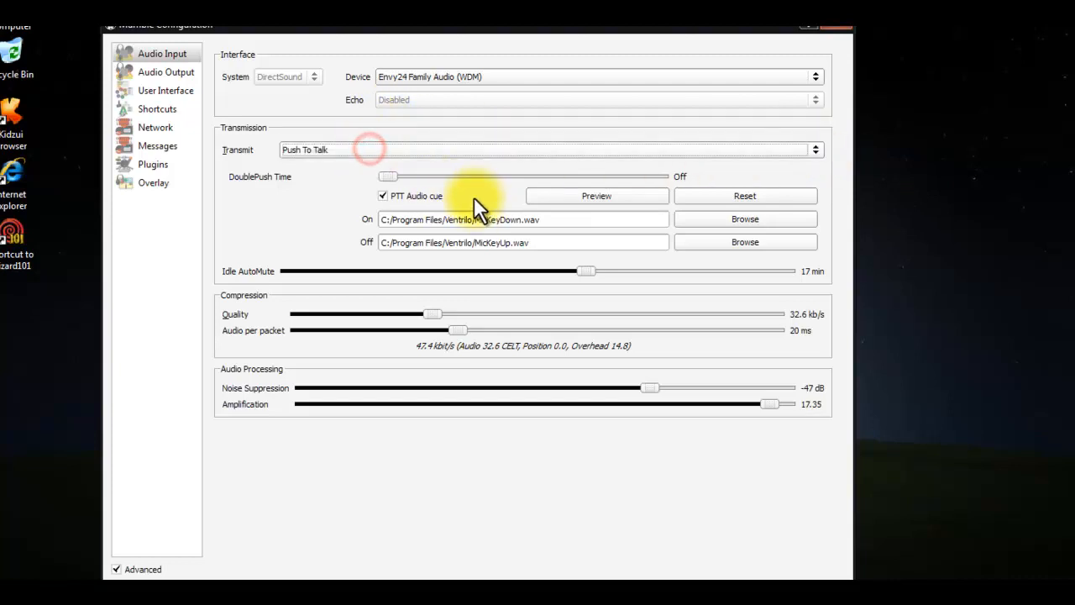
{"action": "left_click_drag", "start_coordinate": [398, 171], "coordinate": [347, 192]}
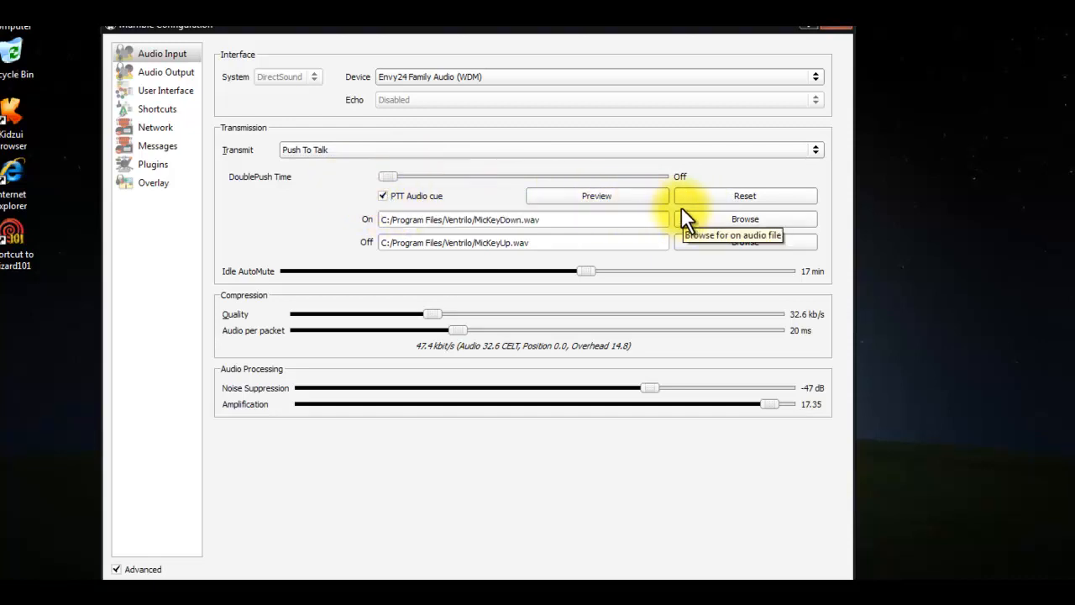
Preview the push-to-talk audio cue and set its On sound to MicKeyDown.wav from C:/Program Files/Ventrilo.
{"action": "left_click", "coordinate": [575, 195]}
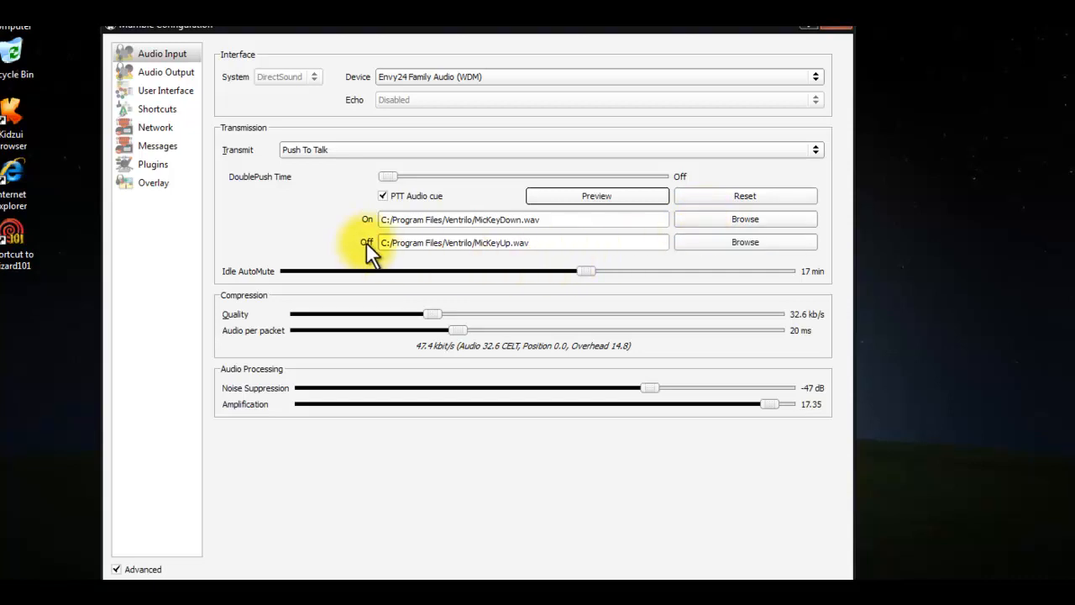
{"action": "left_click", "coordinate": [731, 219]}
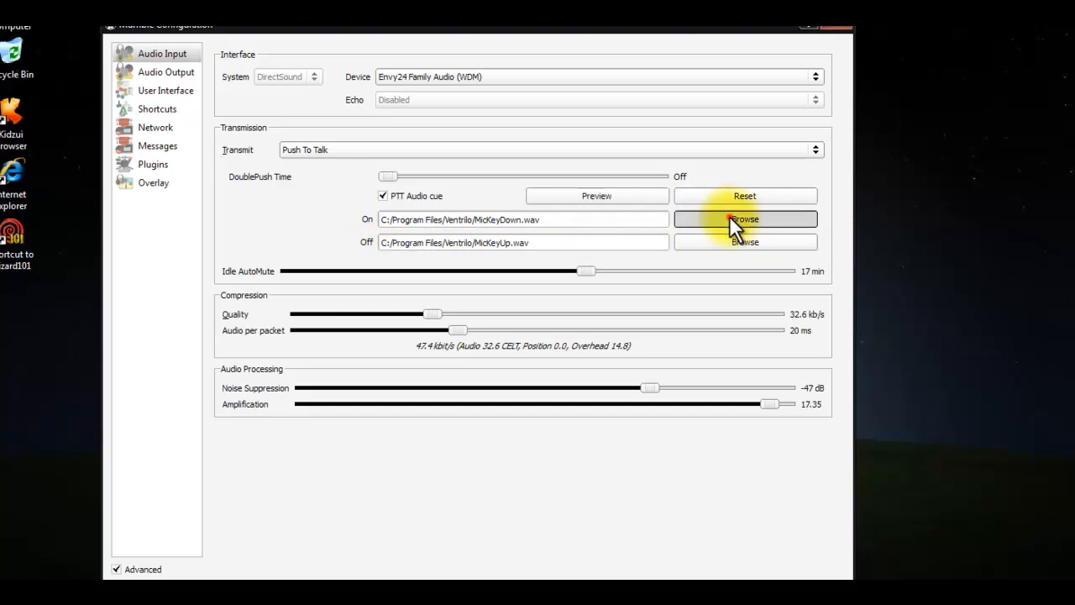
{"action": "left_click", "coordinate": [141, 281]}
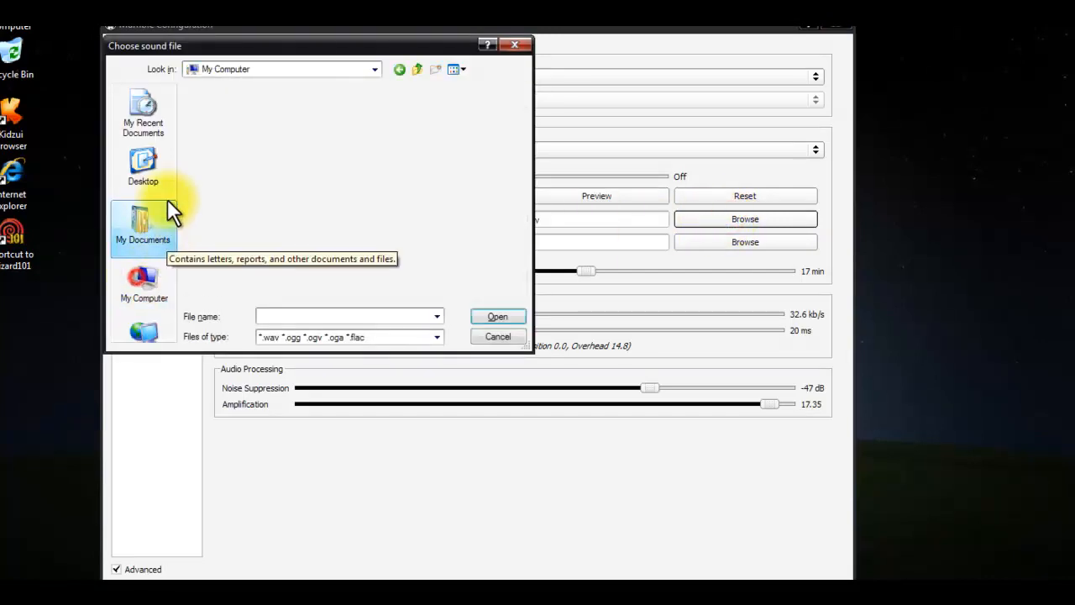
{"action": "double_click", "coordinate": [237, 106]}
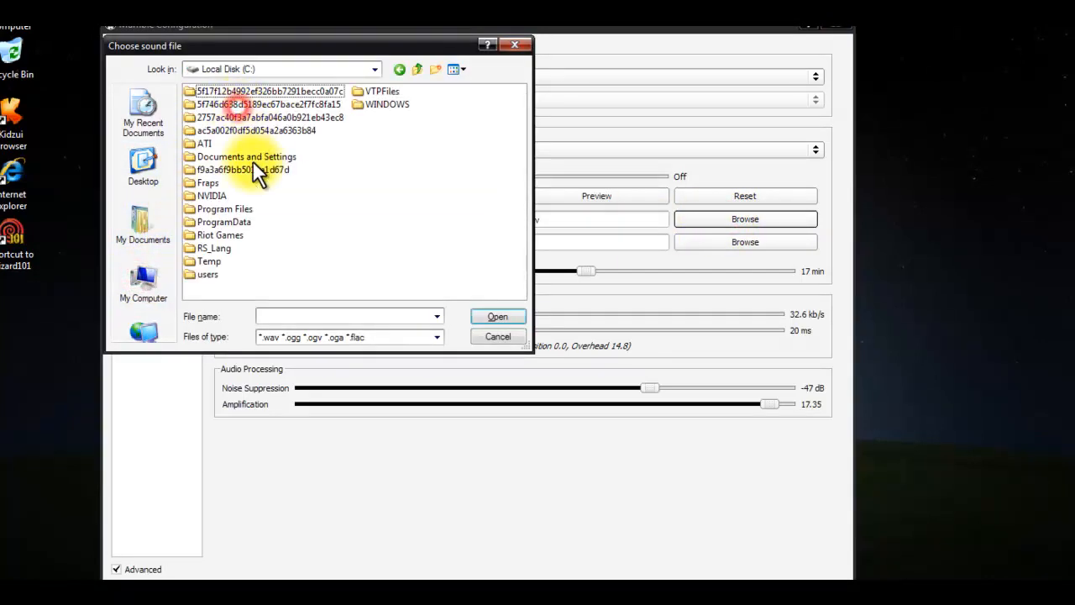
{"action": "double_click", "coordinate": [239, 211]}
{"action": "key", "text": "v"}
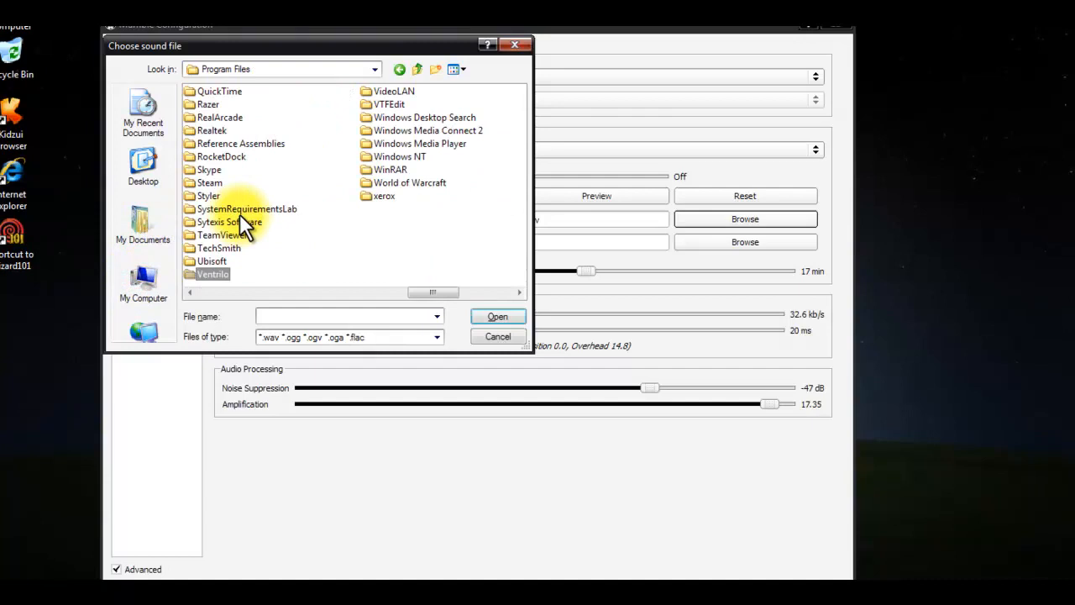
{"action": "double_click", "coordinate": [210, 273]}
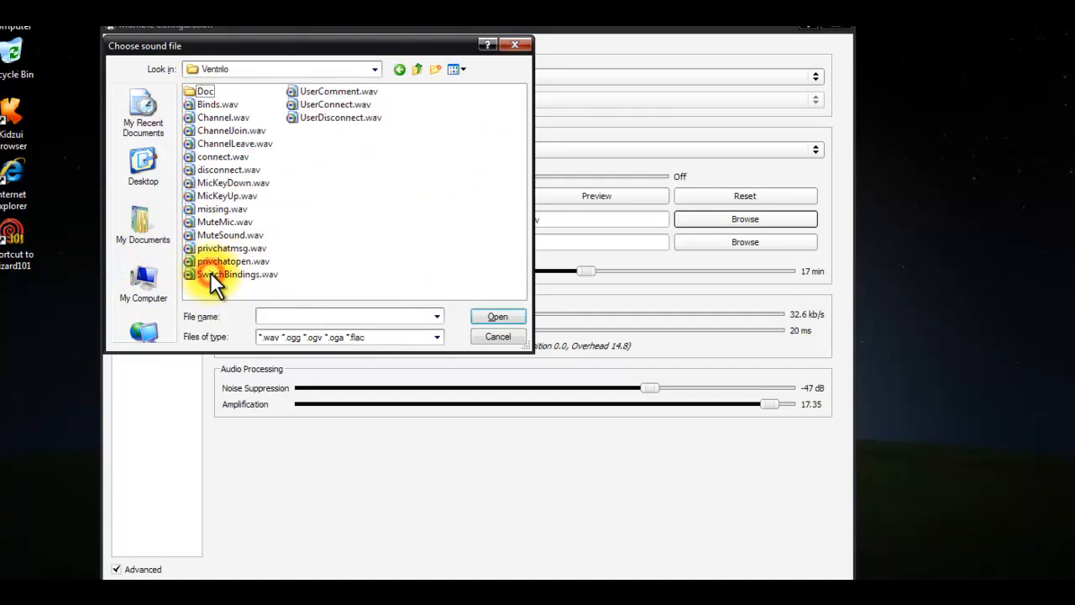
{"action": "left_click", "coordinate": [261, 185]}
{"action": "left_click", "coordinate": [499, 321]}
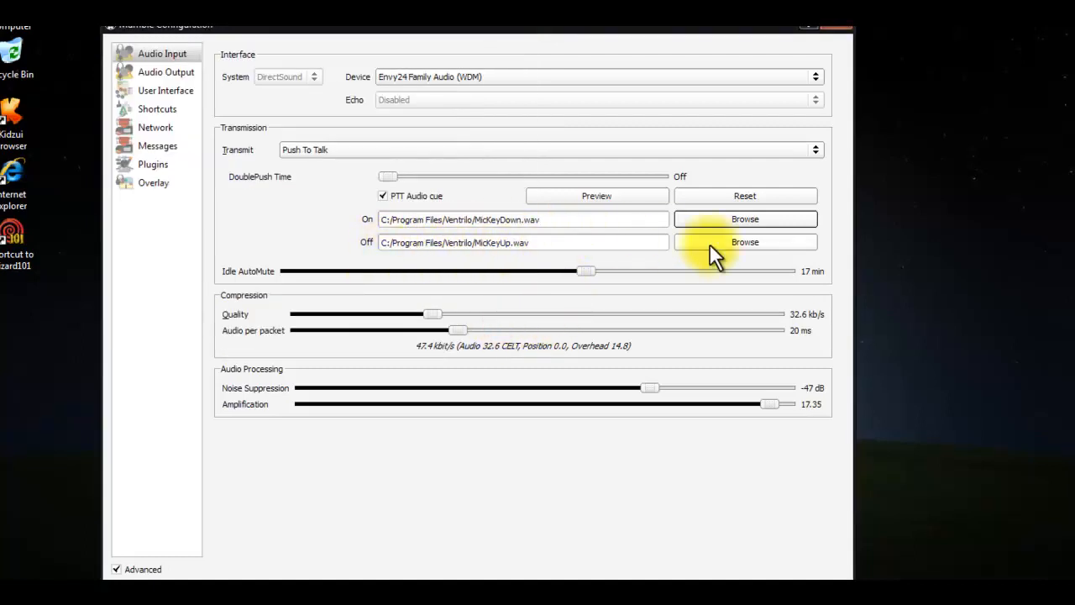
Set the push-to-talk Off sound to MicKeyUp.wav from C:/Program Files/Ventrilo and Idle AutoMute to 17 min.
{"action": "left_click", "coordinate": [749, 245]}
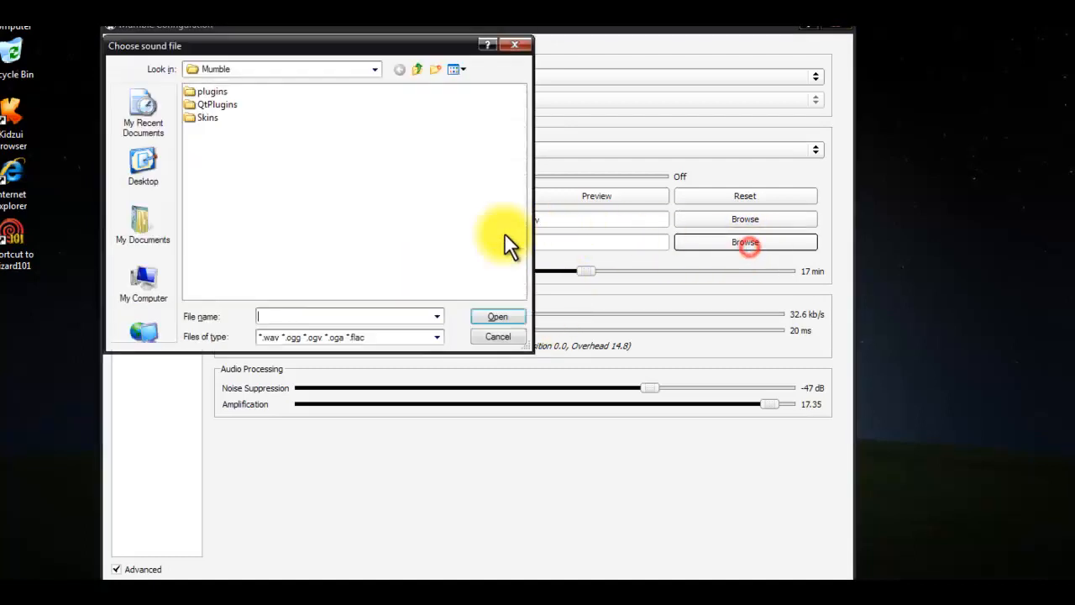
{"action": "left_click", "coordinate": [142, 279]}
{"action": "double_click", "coordinate": [227, 105]}
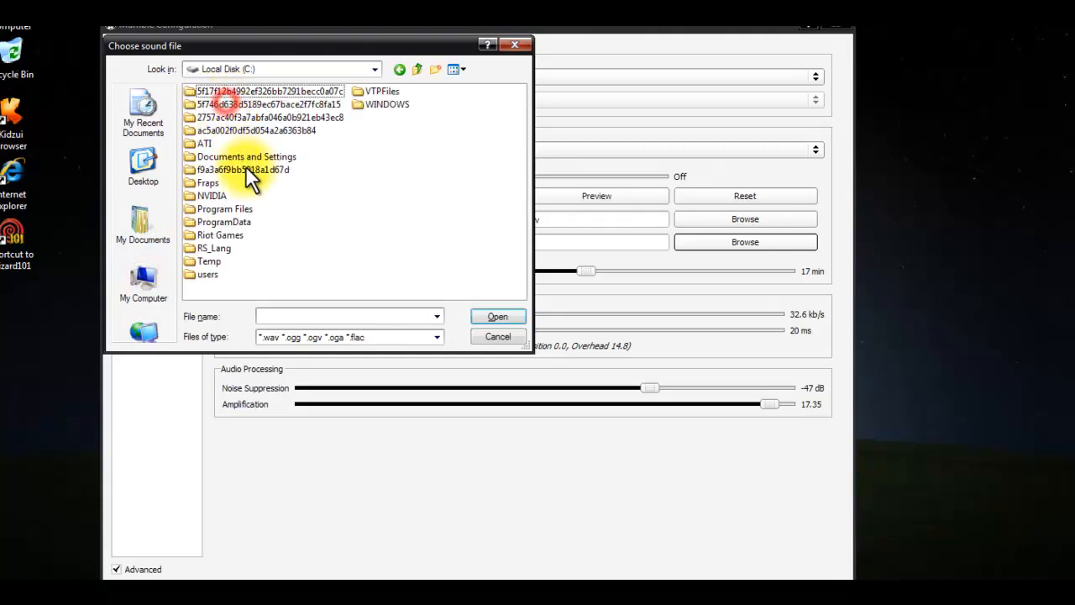
{"action": "double_click", "coordinate": [231, 209]}
{"action": "scroll", "coordinate": [243, 233], "scroll_direction": "down", "scroll_amount": 5}
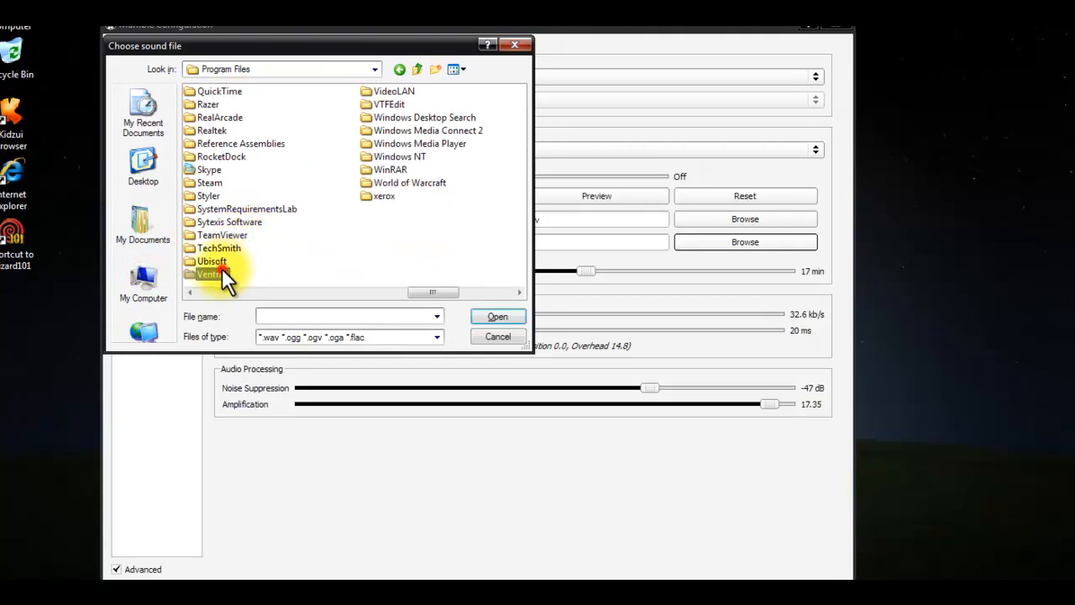
{"action": "double_click", "coordinate": [222, 268]}
{"action": "left_click", "coordinate": [226, 196]}
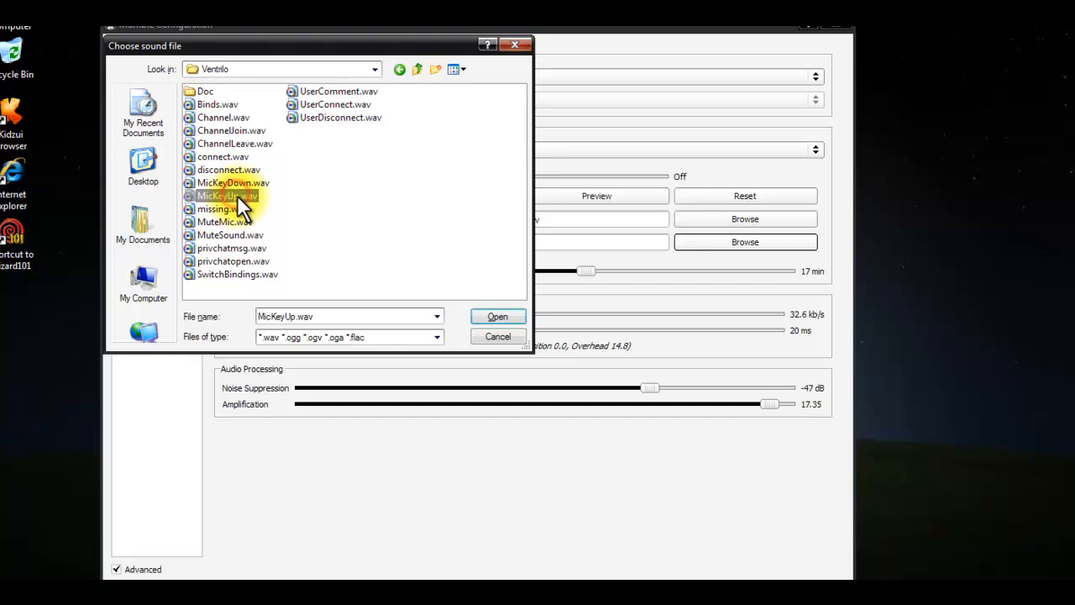
{"action": "left_click", "coordinate": [509, 316]}
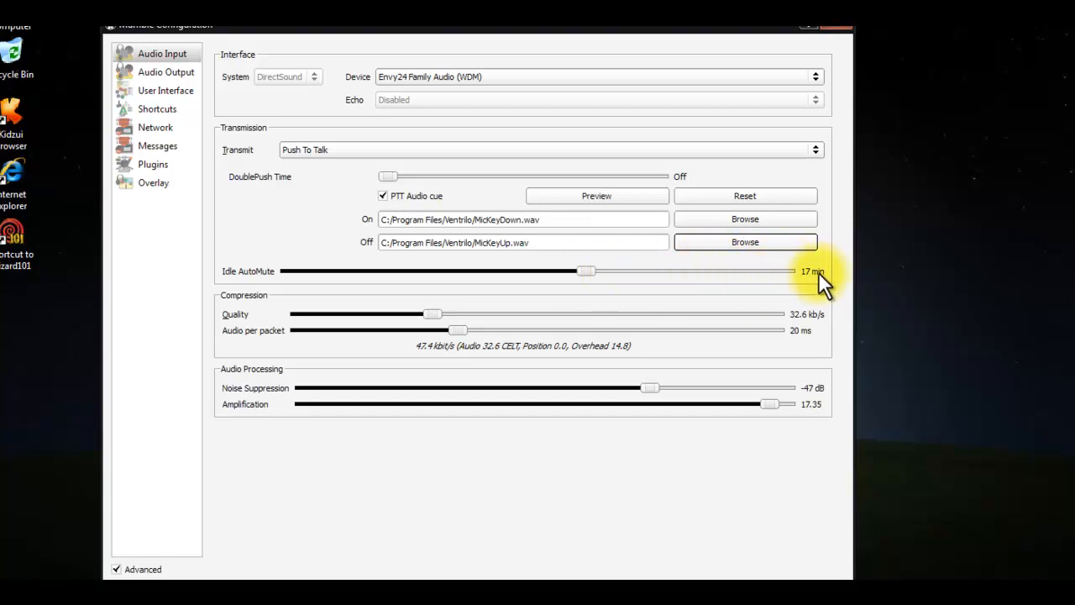
{"action": "mouse_move", "coordinate": [593, 274]}
{"action": "left_mouse_down"}
{"action": "mouse_move", "coordinate": [240, 263]}
{"action": "mouse_move", "coordinate": [582, 260]}
{"action": "left_mouse_up"}
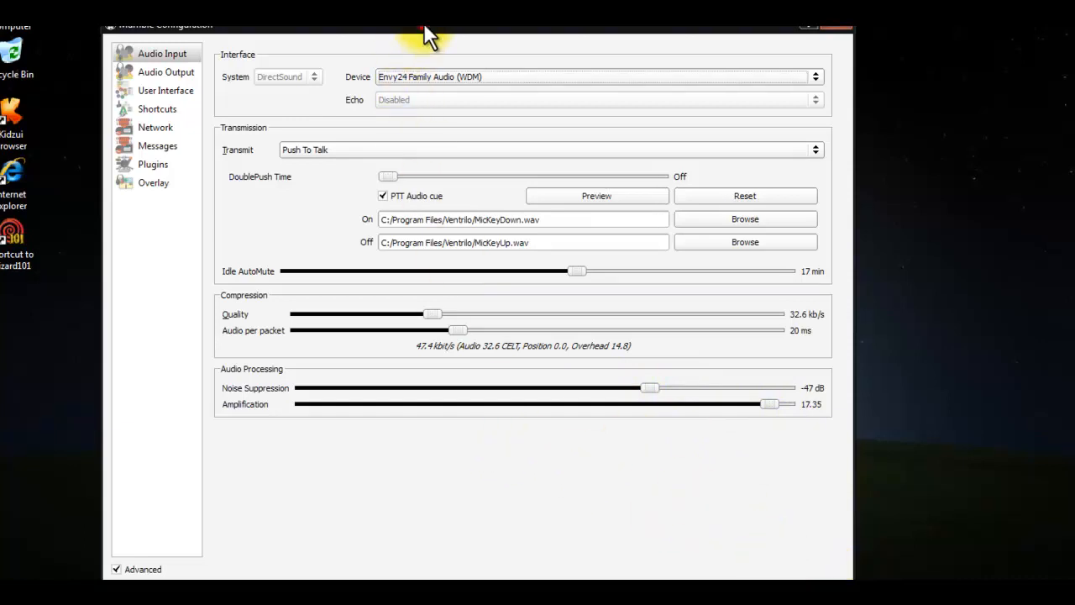
Open the audio output settings and keep Envy24 Family Audio (WDM) as the output device.
{"action": "mouse_move", "coordinate": [423, 23]}
{"action": "left_mouse_down"}
{"action": "mouse_move", "coordinate": [423, 0]}
{"action": "mouse_move", "coordinate": [426, 17]}
{"action": "left_mouse_up"}
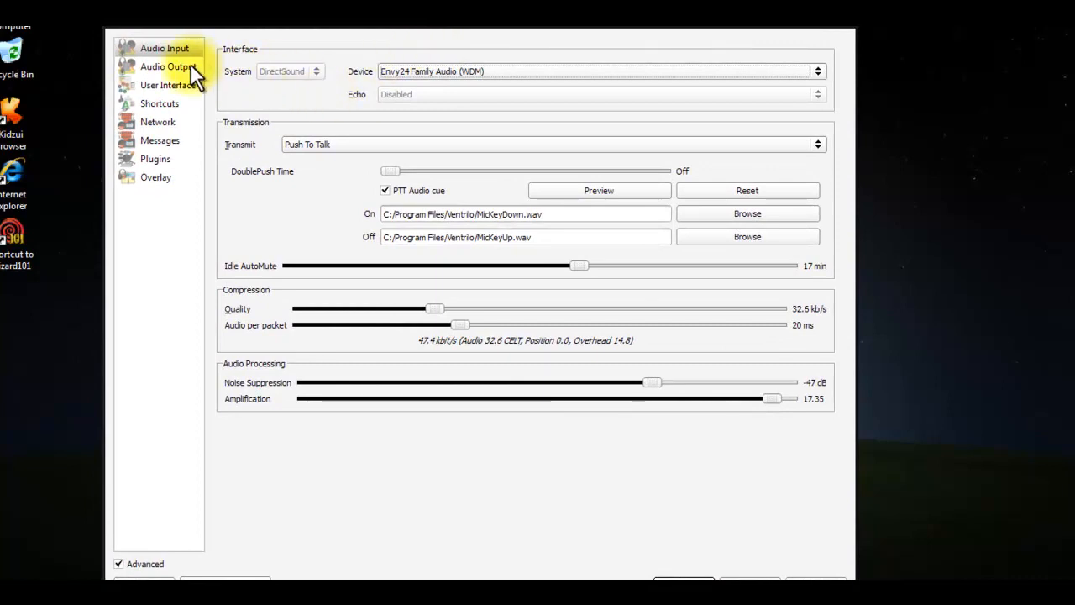
{"action": "left_click", "coordinate": [163, 68]}
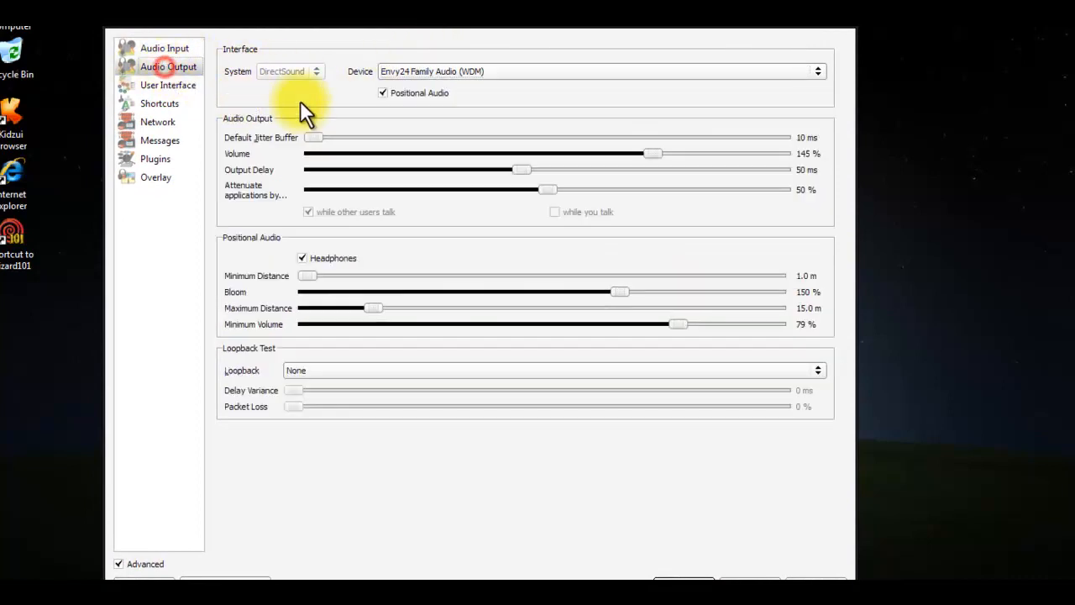
{"action": "left_click", "coordinate": [669, 77]}
{"action": "left_click", "coordinate": [675, 77]}
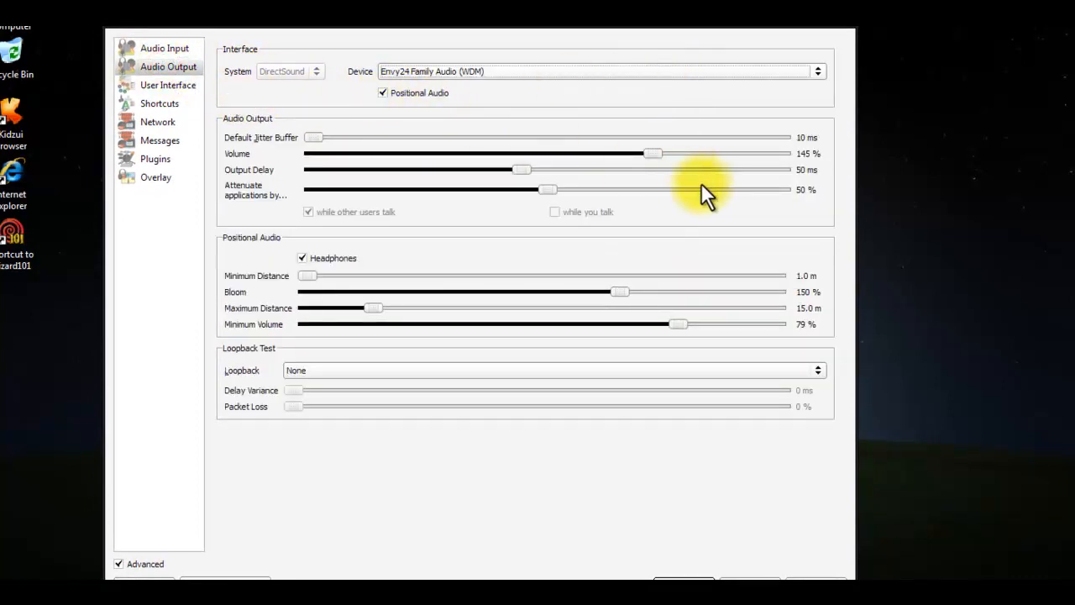
Switch Positional Audio off and on again to compare which output settings depend on it.
{"action": "left_click", "coordinate": [390, 89]}
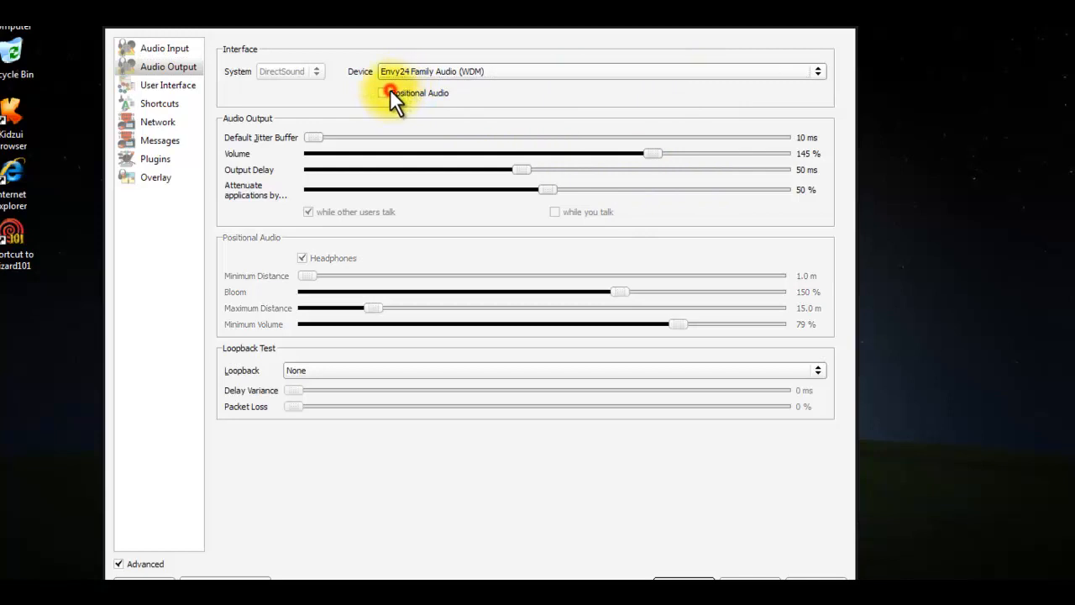
{"action": "left_click", "coordinate": [385, 87]}
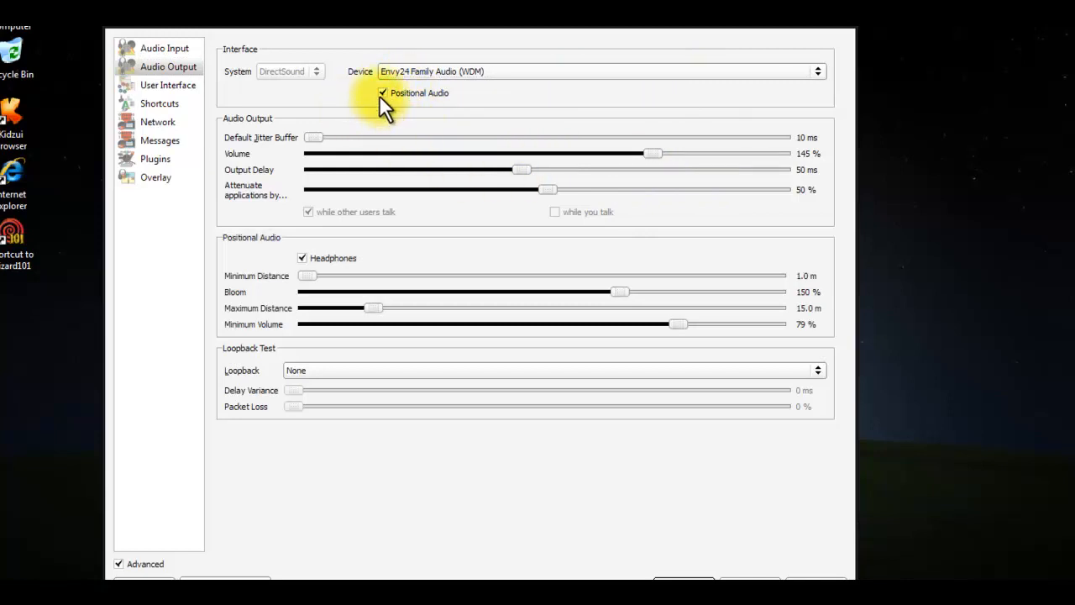
{"action": "left_click", "coordinate": [383, 91]}
{"action": "left_click", "coordinate": [382, 91]}
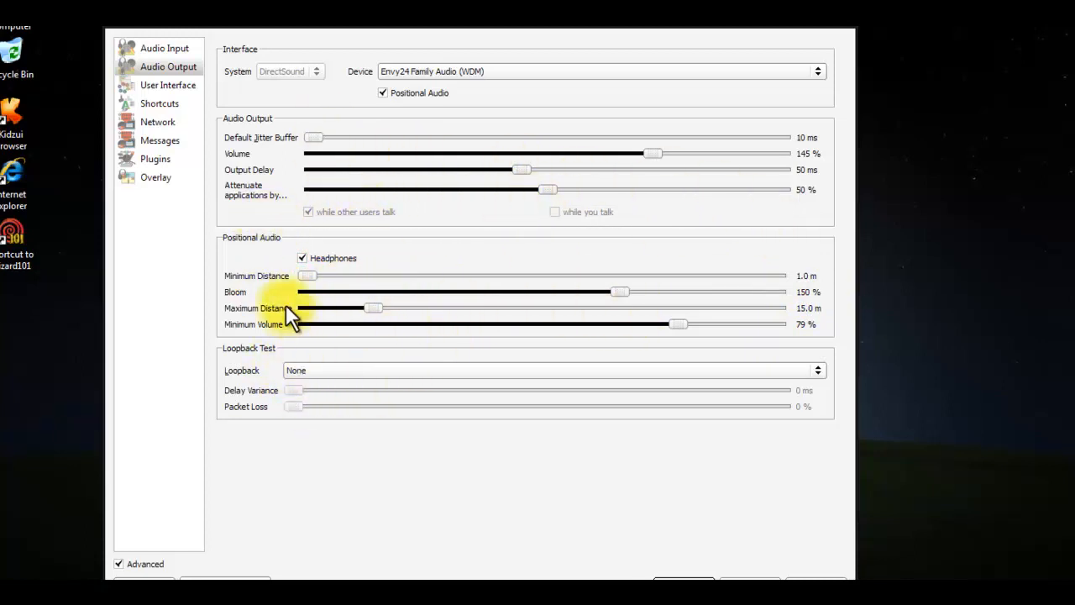
Open the user interface settings and keep the Cleanlooks style and the language en.
{"action": "left_click", "coordinate": [177, 91]}
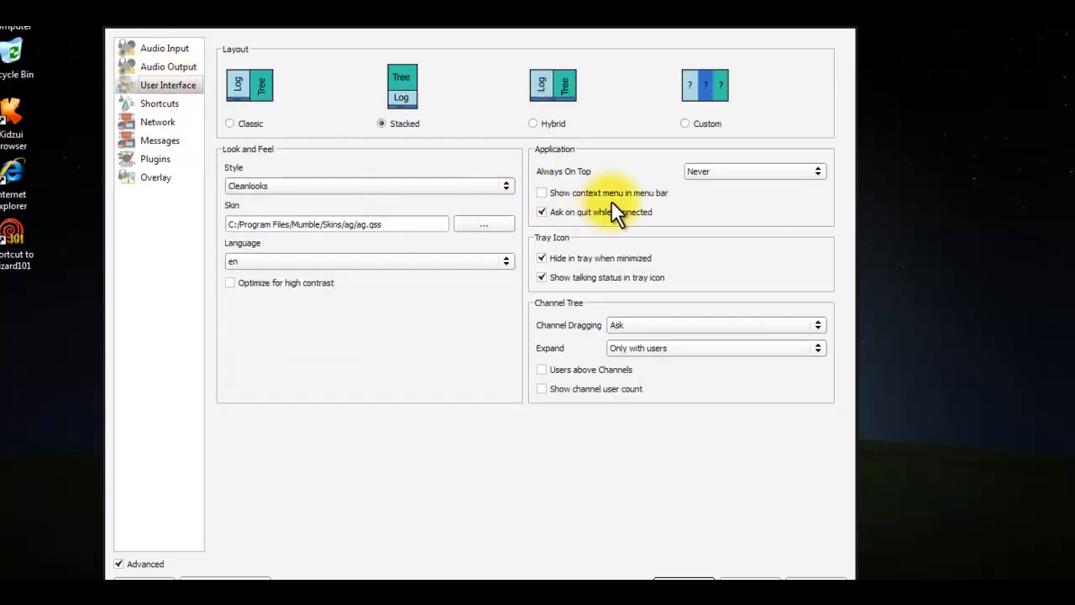
{"action": "left_click", "coordinate": [507, 188]}
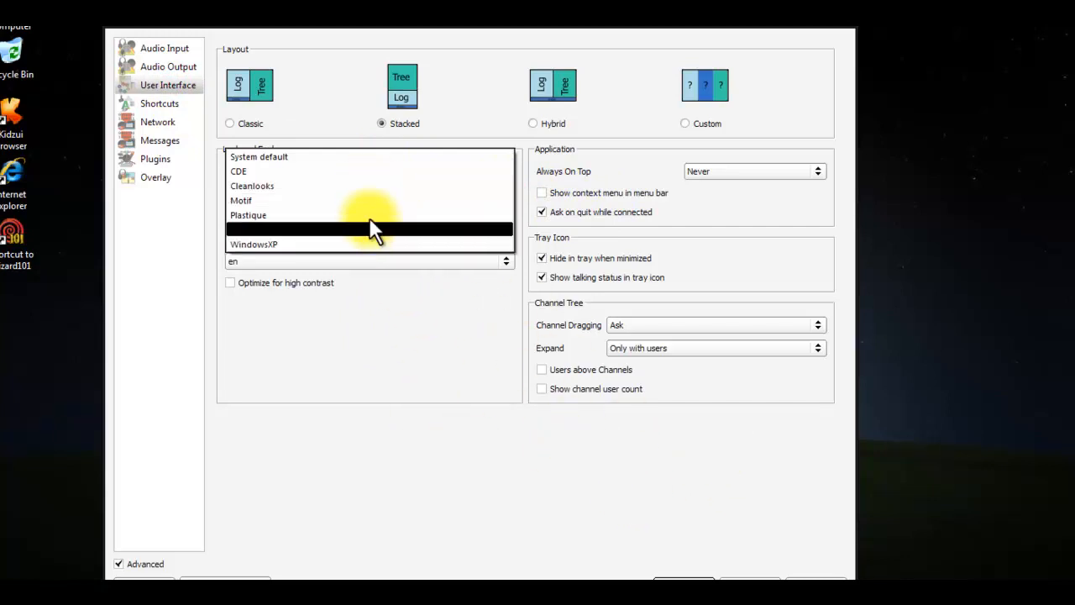
{"action": "left_click", "coordinate": [372, 183]}
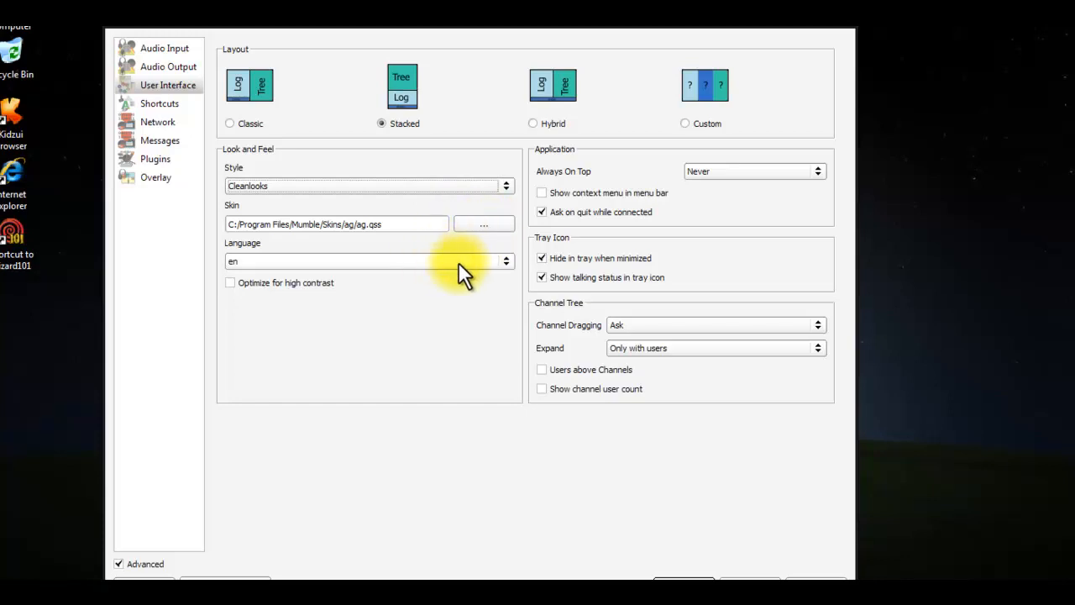
{"action": "left_click", "coordinate": [344, 261]}
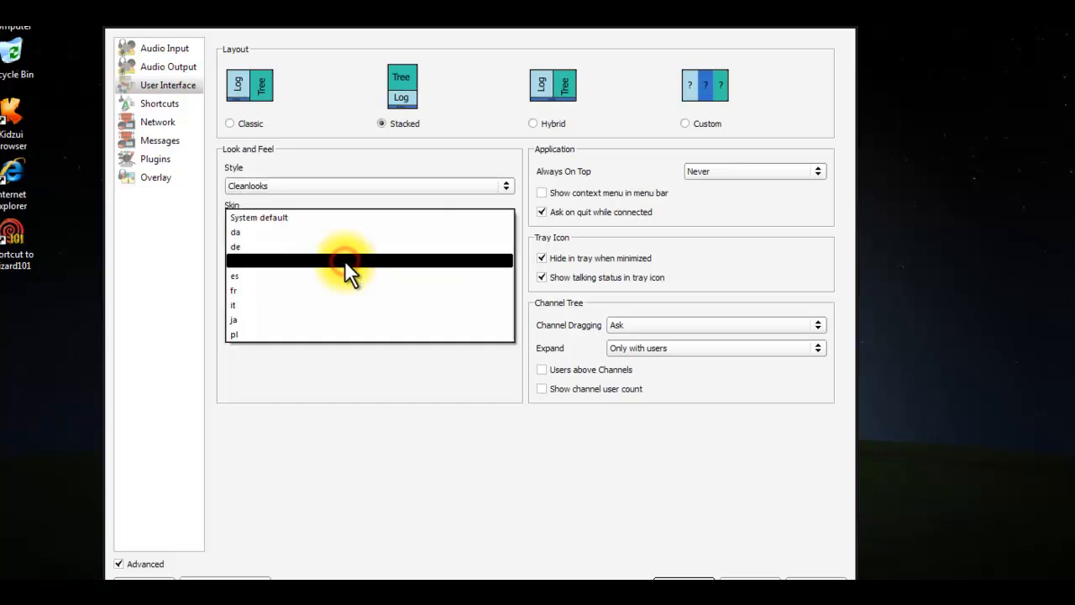
{"action": "left_click", "coordinate": [345, 260]}
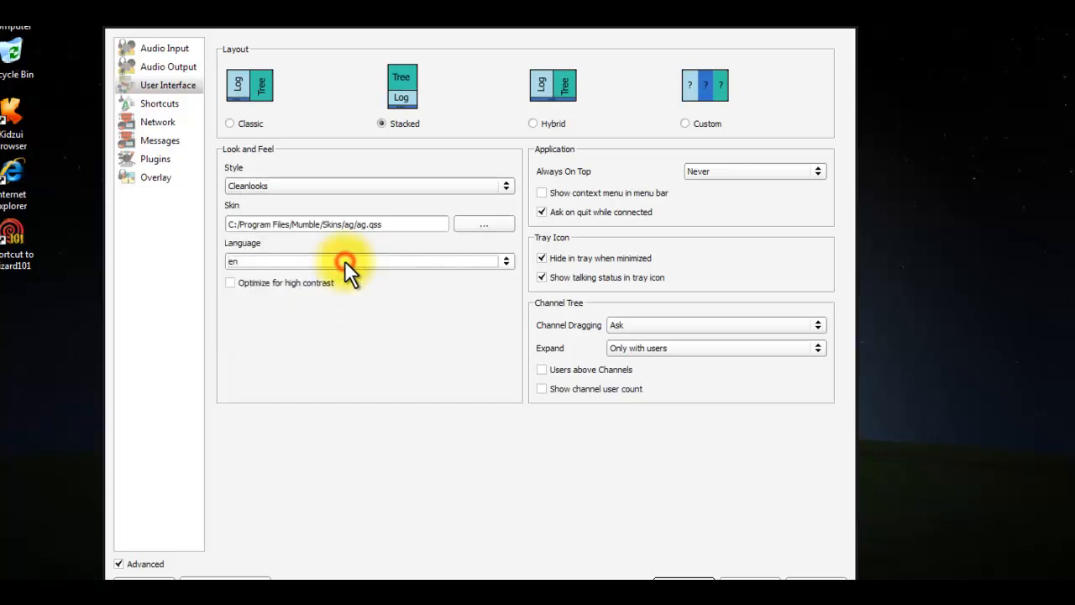
Keep Always On Top at Never and Channel Dragging at Ask in the user interface settings.
{"action": "left_click", "coordinate": [783, 172]}
{"action": "left_click", "coordinate": [784, 171]}
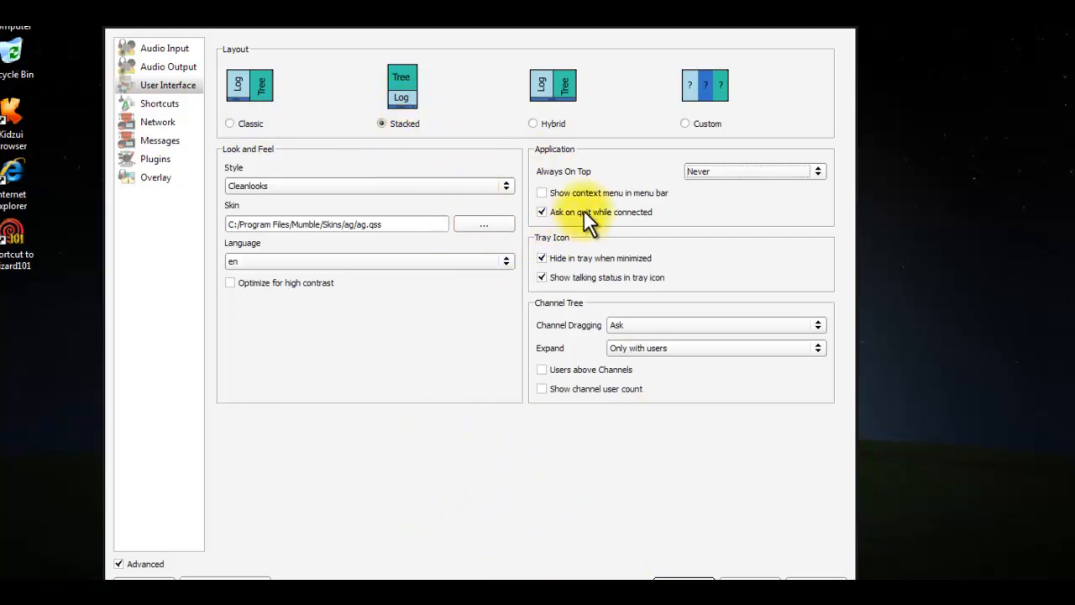
{"action": "left_click", "coordinate": [665, 327]}
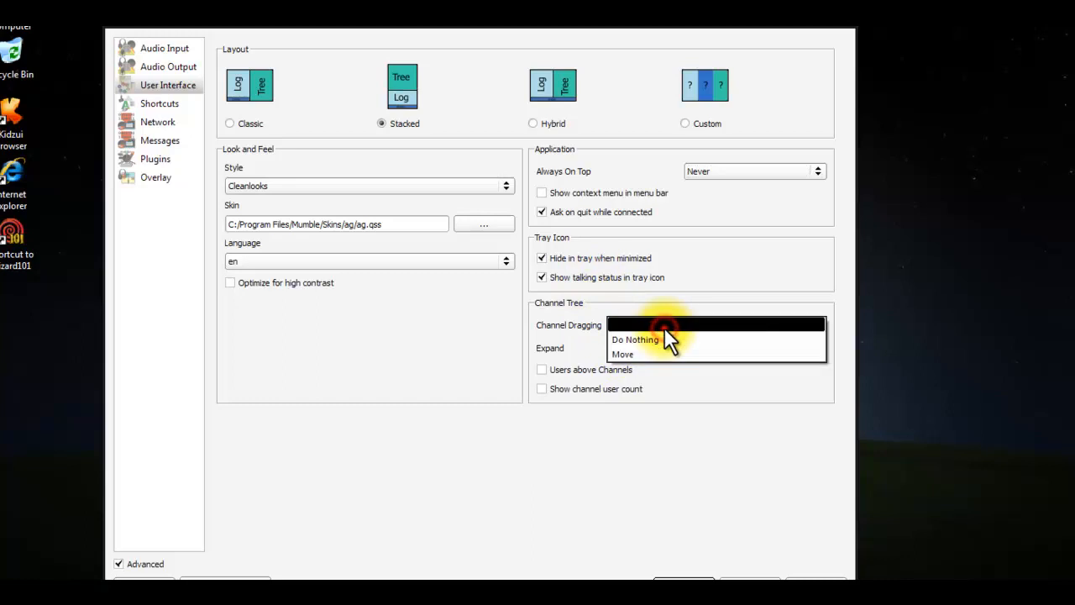
{"action": "left_click", "coordinate": [665, 328]}
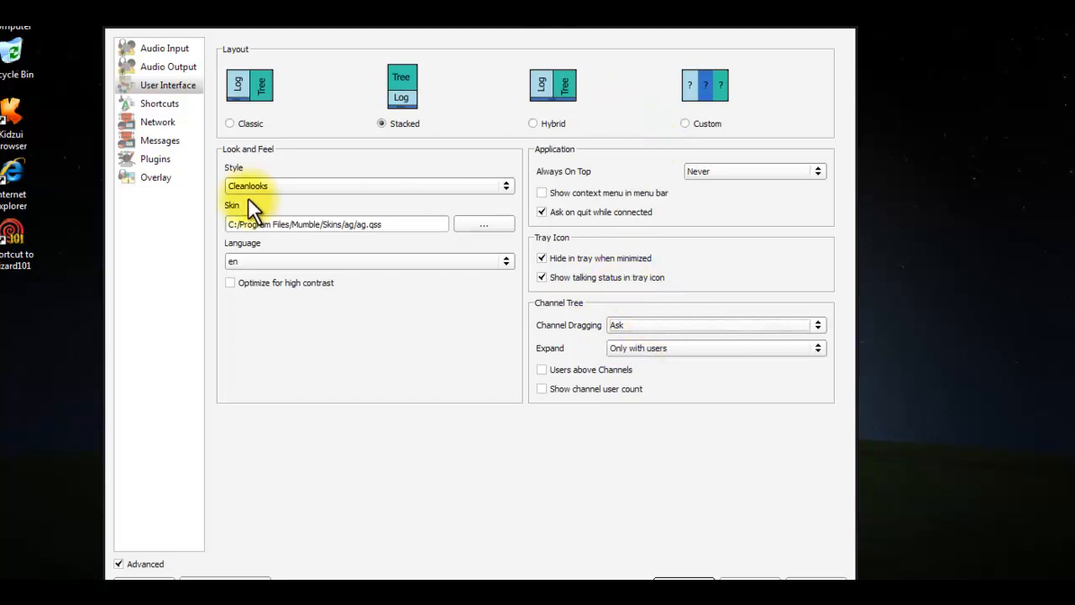
Open the shortcut settings and remove the existing Push-to-Talk shortcut.
{"action": "left_click", "coordinate": [159, 103]}
{"action": "left_click", "coordinate": [331, 88]}
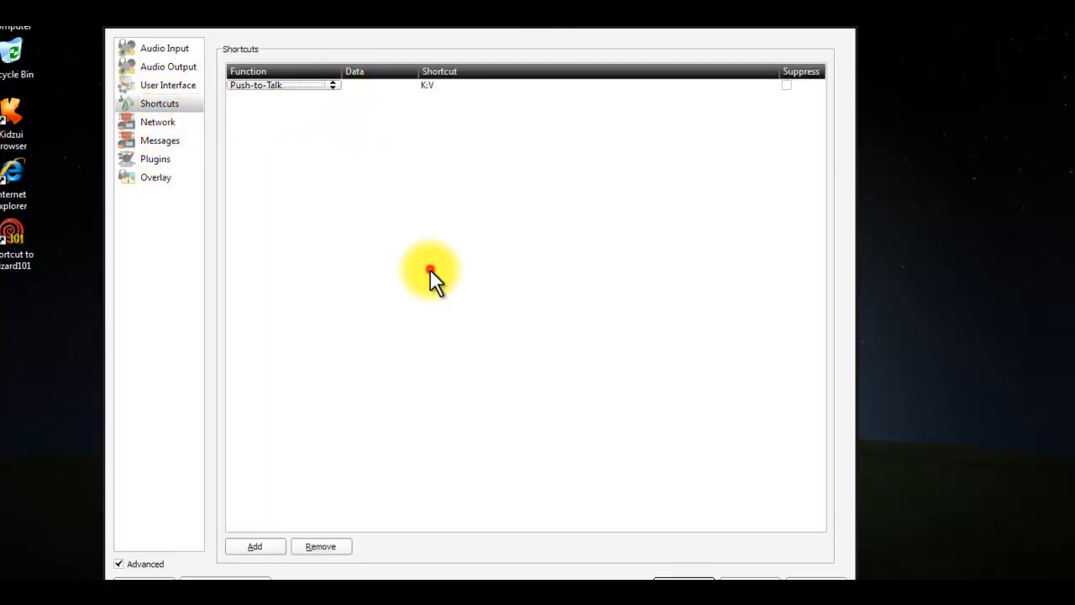
{"action": "left_click", "coordinate": [430, 269]}
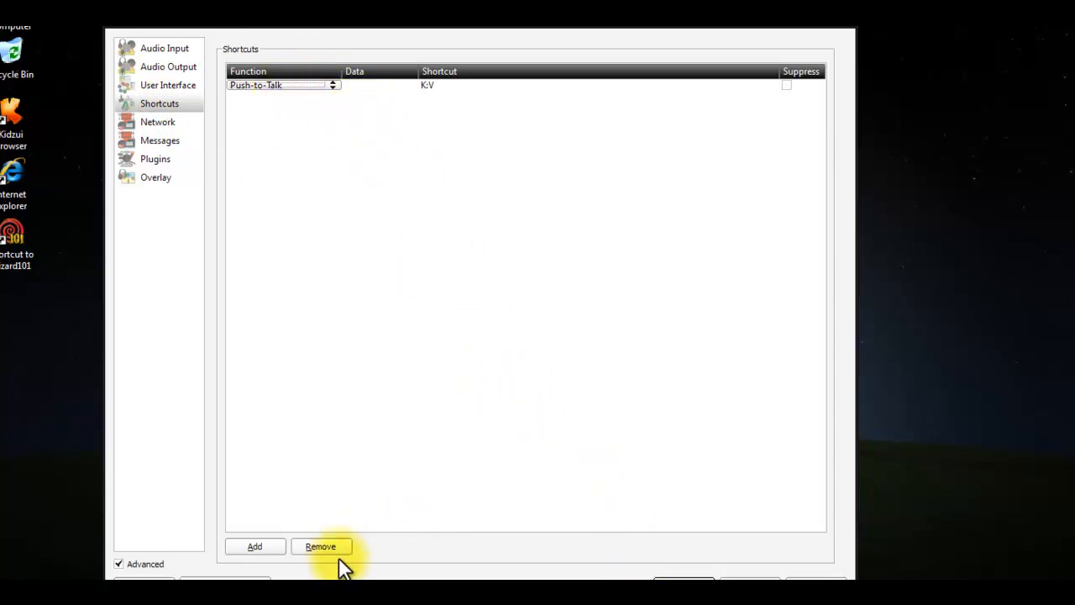
{"action": "left_click", "coordinate": [267, 86]}
{"action": "left_click", "coordinate": [362, 326]}
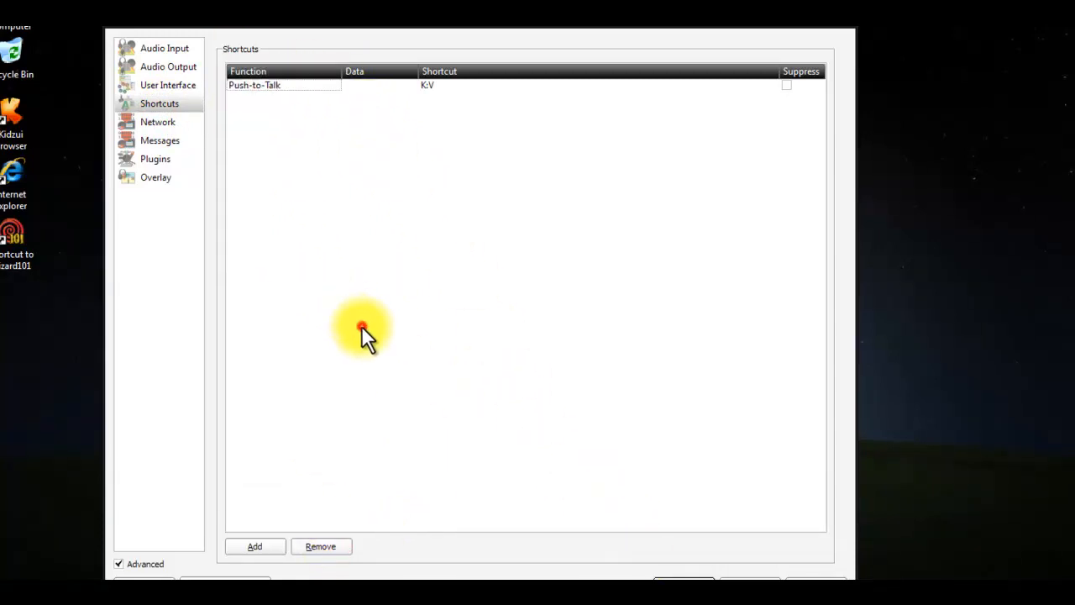
{"action": "left_click", "coordinate": [320, 546]}
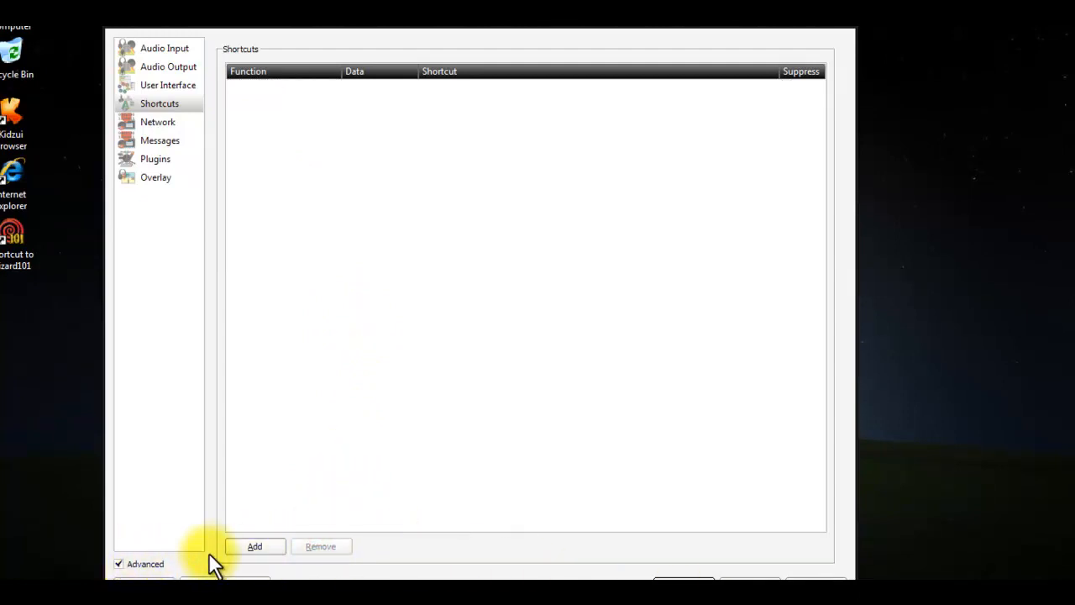
Add a new shortcut with the Push-to-Talk function and assign the V key to it.
{"action": "left_click", "coordinate": [254, 547]}
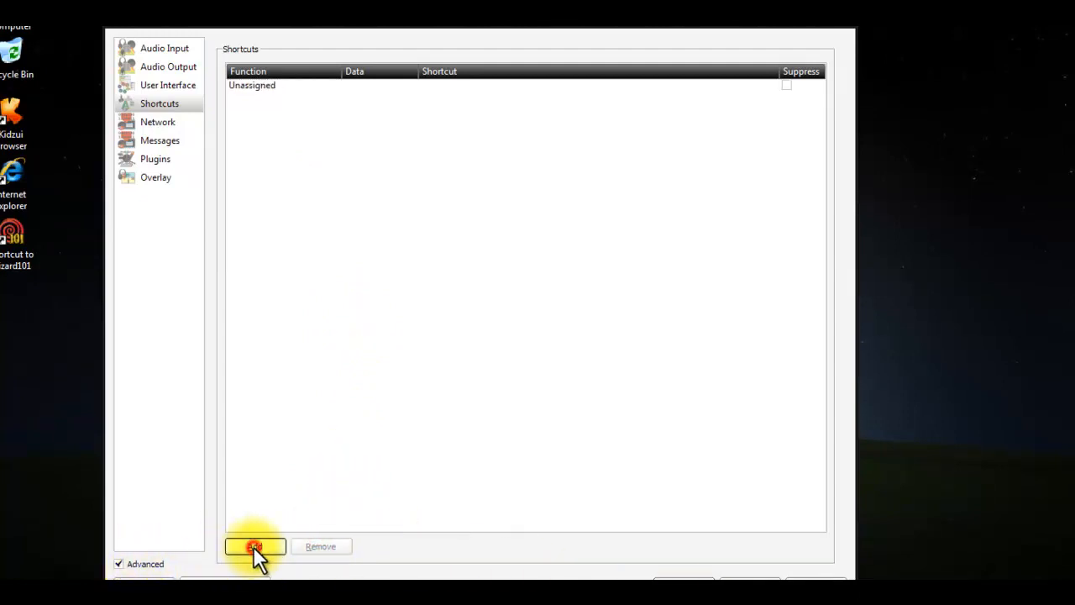
{"action": "left_click", "coordinate": [265, 85]}
{"action": "left_click", "coordinate": [328, 85]}
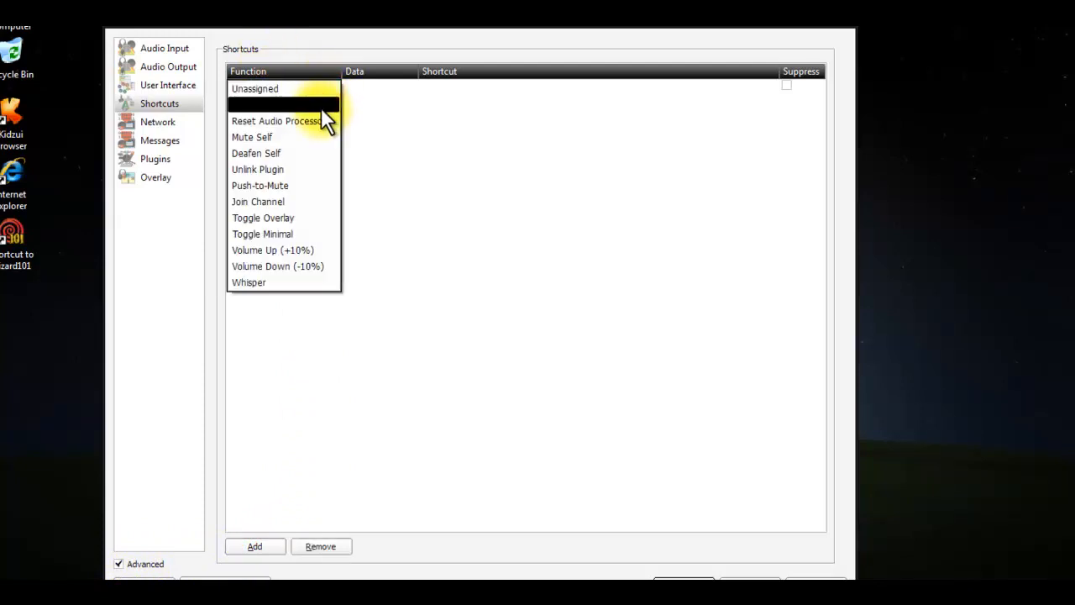
{"action": "left_click", "coordinate": [321, 105]}
{"action": "left_click", "coordinate": [445, 85]}
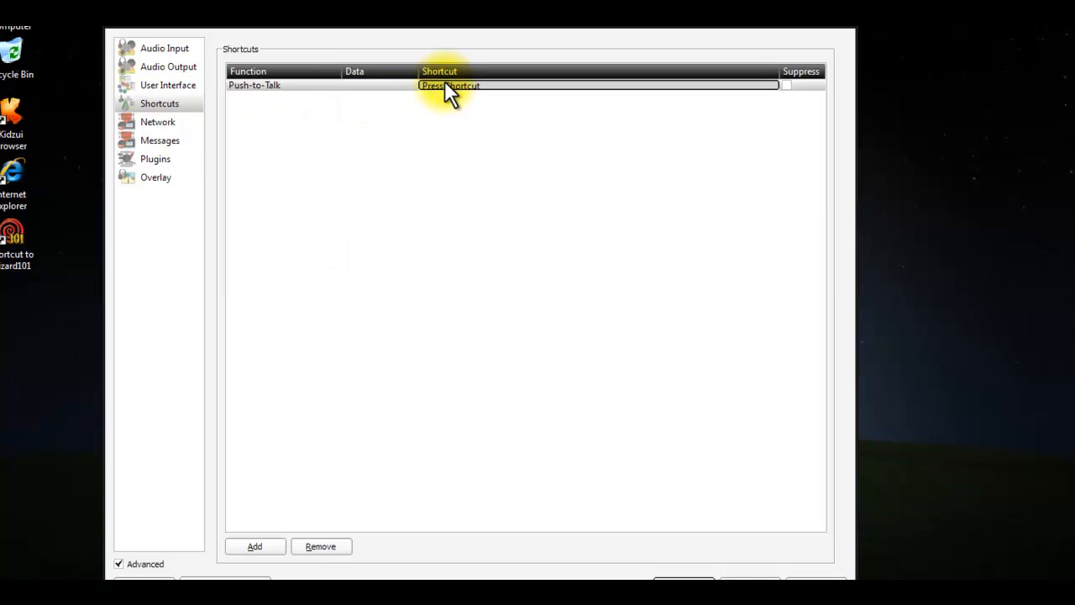
{"action": "key", "text": "v"}
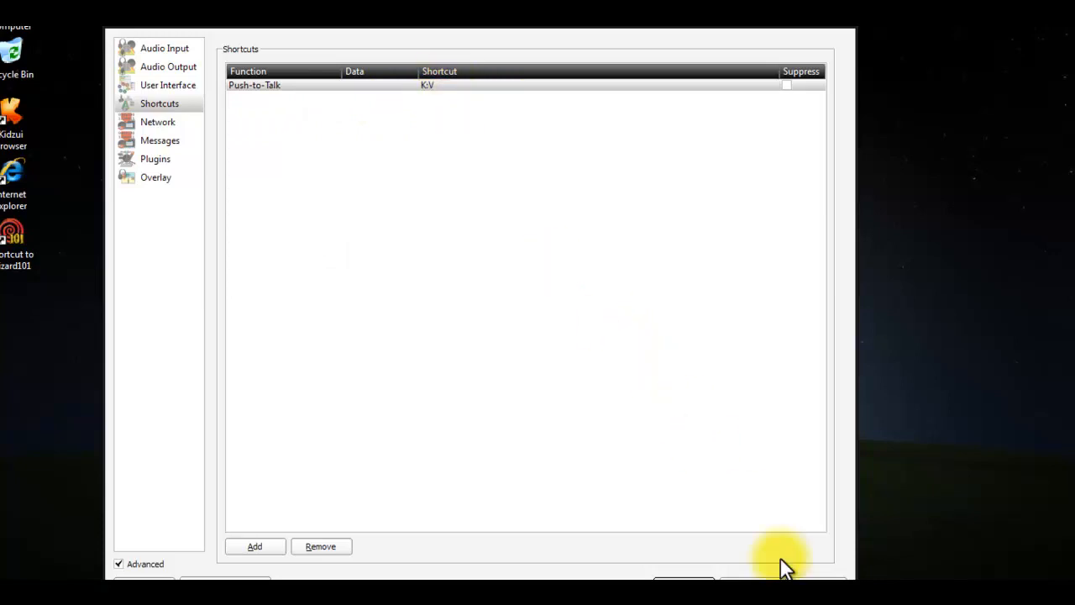
Look over the network settings, including the proxy options, and the message notification settings.
{"action": "left_click", "coordinate": [163, 122]}
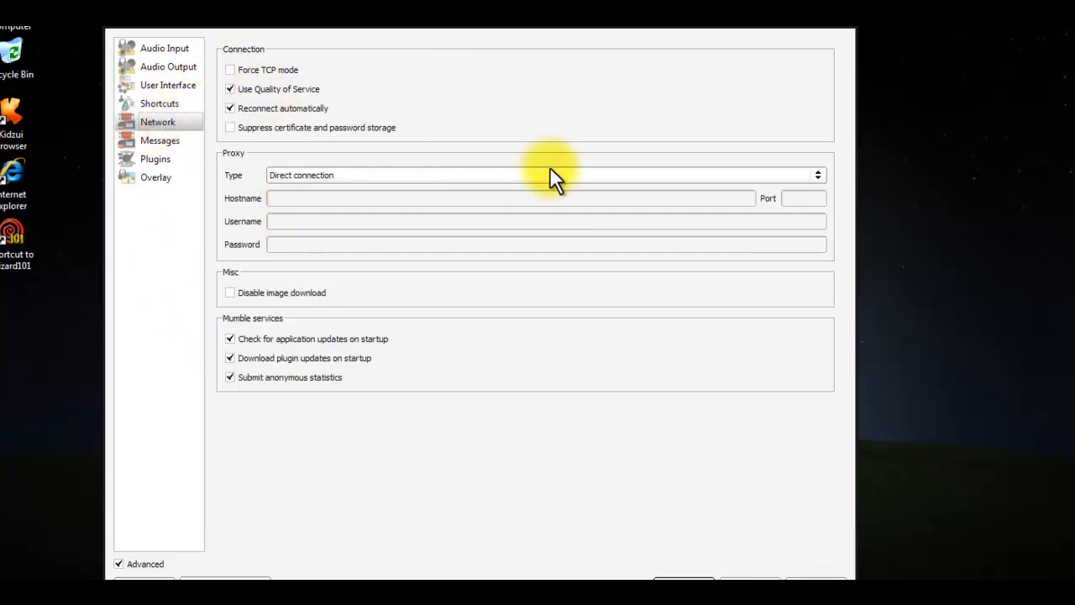
{"action": "left_click", "coordinate": [672, 168]}
{"action": "left_click", "coordinate": [670, 168]}
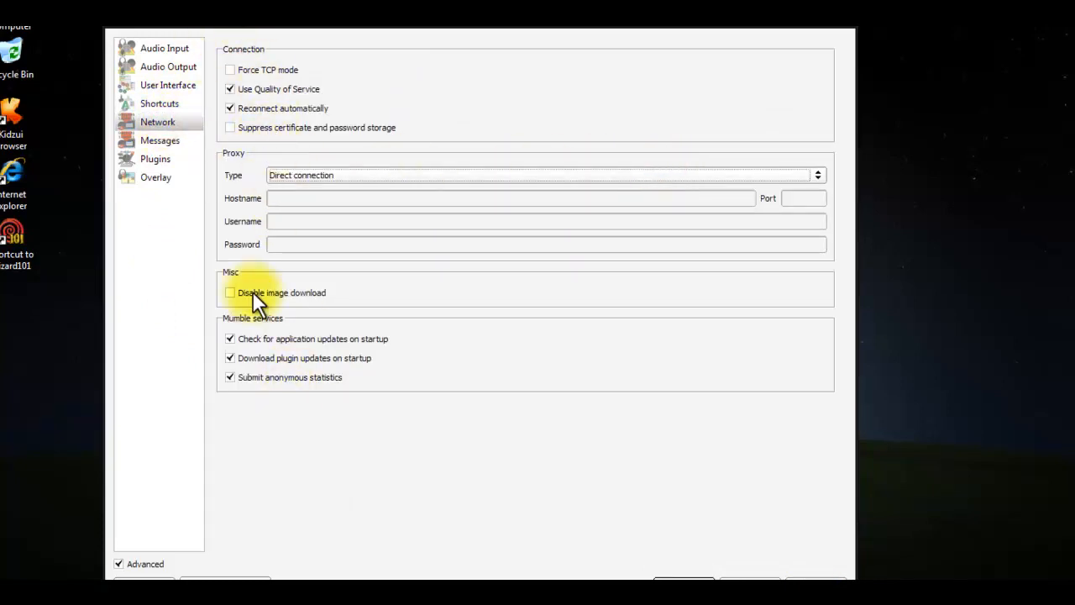
{"action": "left_click", "coordinate": [160, 141]}
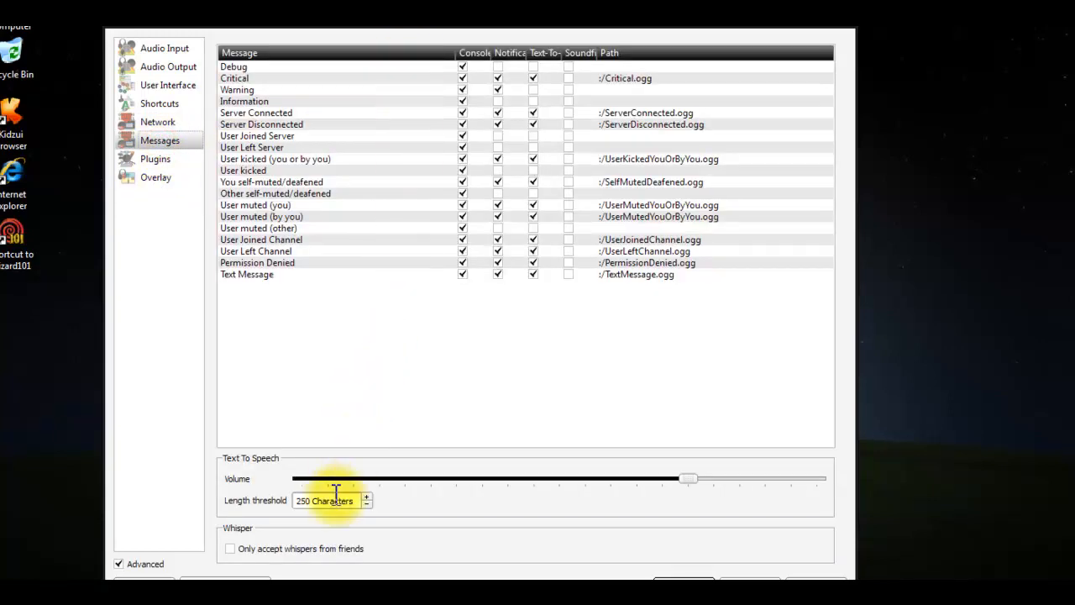
Examine the plugins list for supported games such as Team Fortress 2, Counter-Strike: Source, Half-Life 2: Deathmatch and World of Warcraft.
{"action": "left_click", "coordinate": [168, 157]}
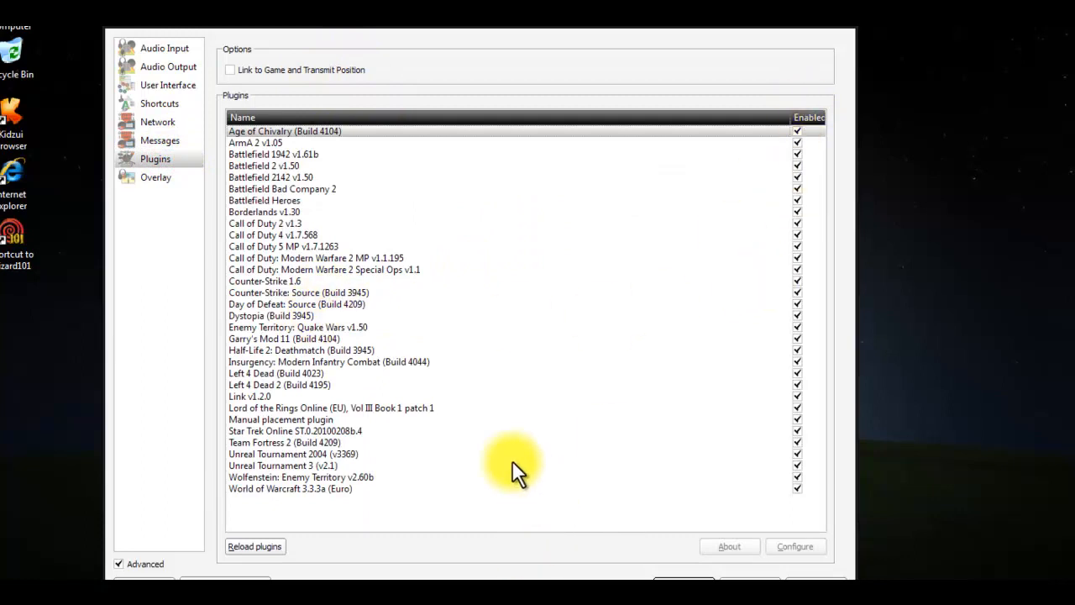
{"action": "left_click", "coordinate": [303, 442]}
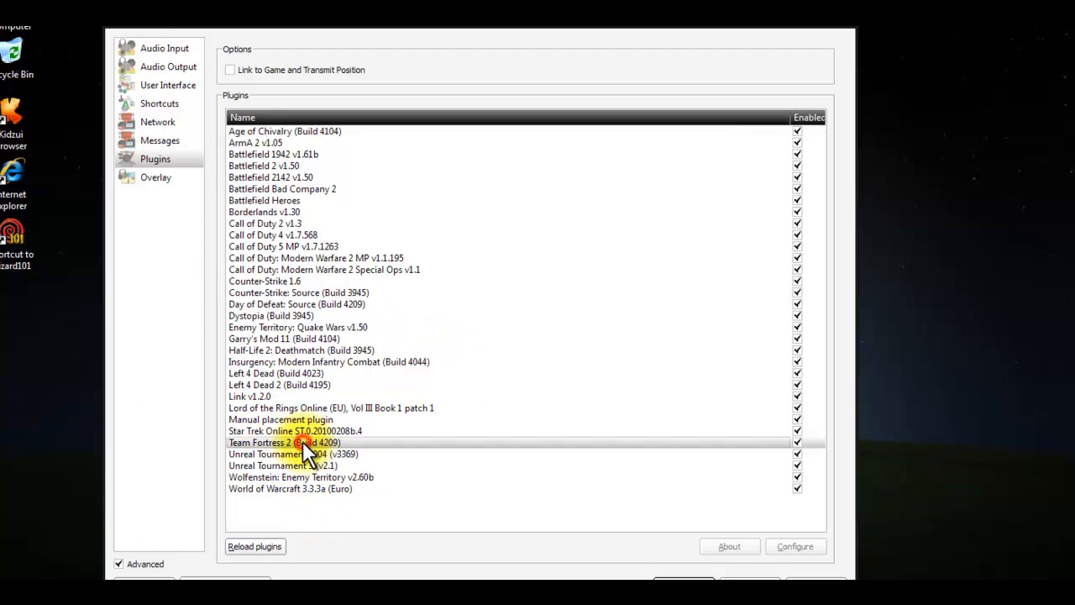
{"action": "left_click", "coordinate": [302, 178]}
{"action": "left_click", "coordinate": [303, 292]}
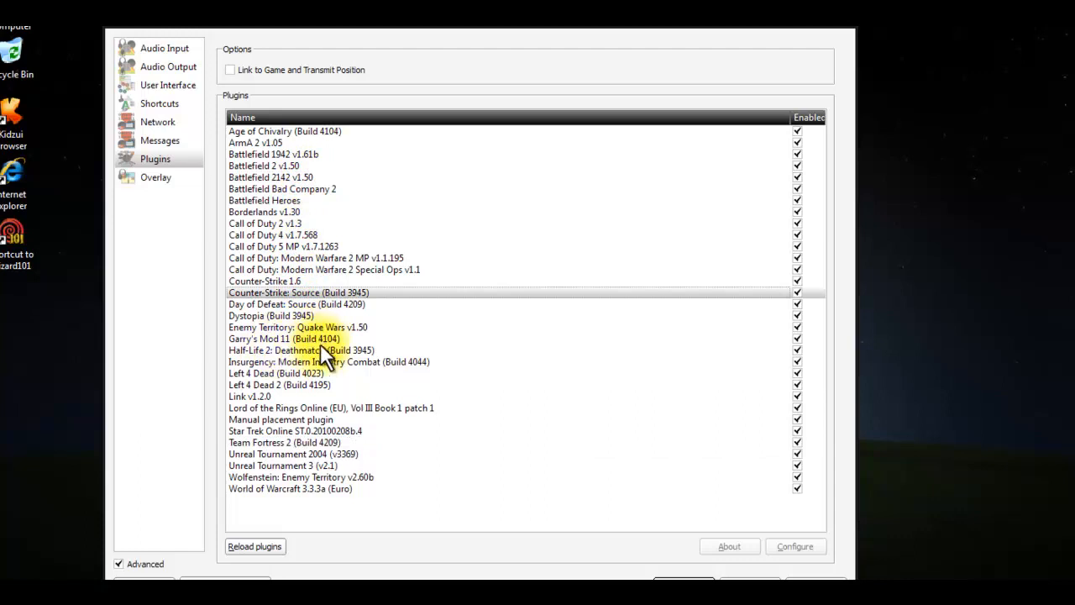
{"action": "left_click", "coordinate": [407, 349]}
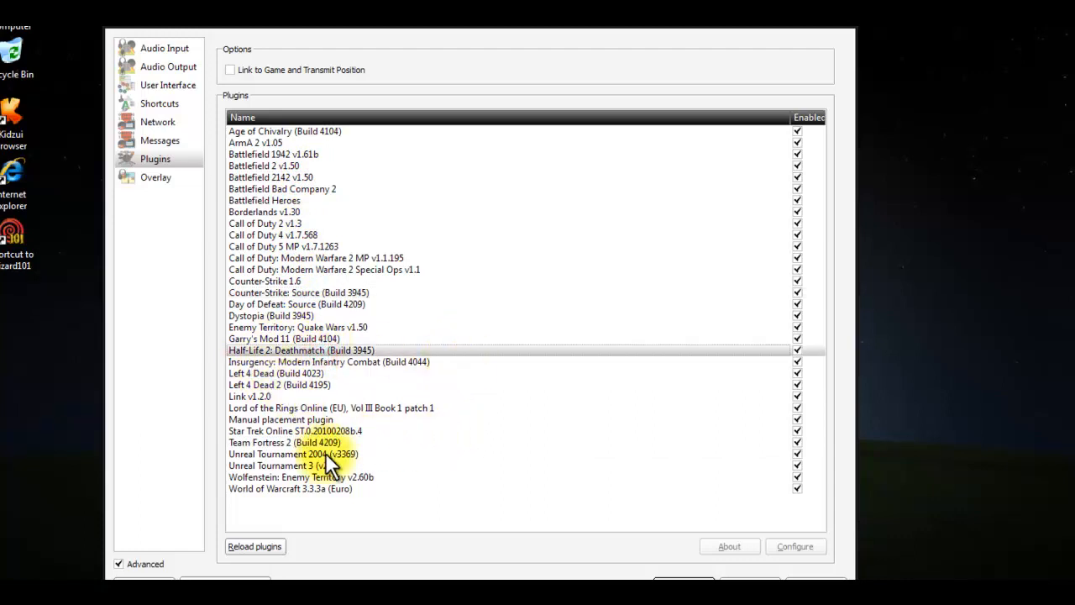
{"action": "left_click", "coordinate": [308, 490]}
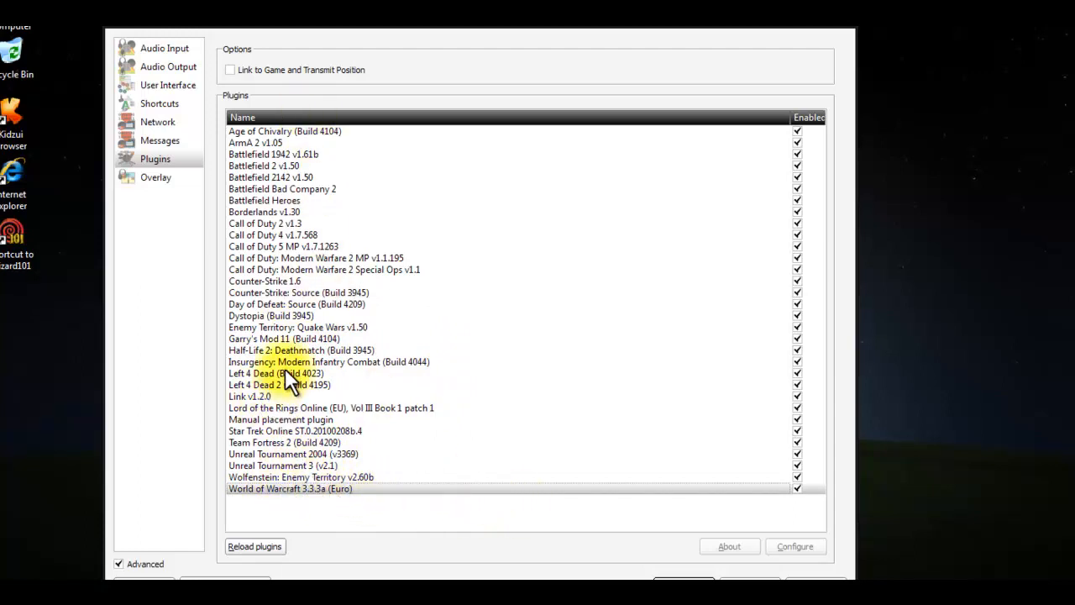
Open the overlay settings, and move and resize the configuration window so that its confirmation buttons are in view.
{"action": "left_click", "coordinate": [155, 177]}
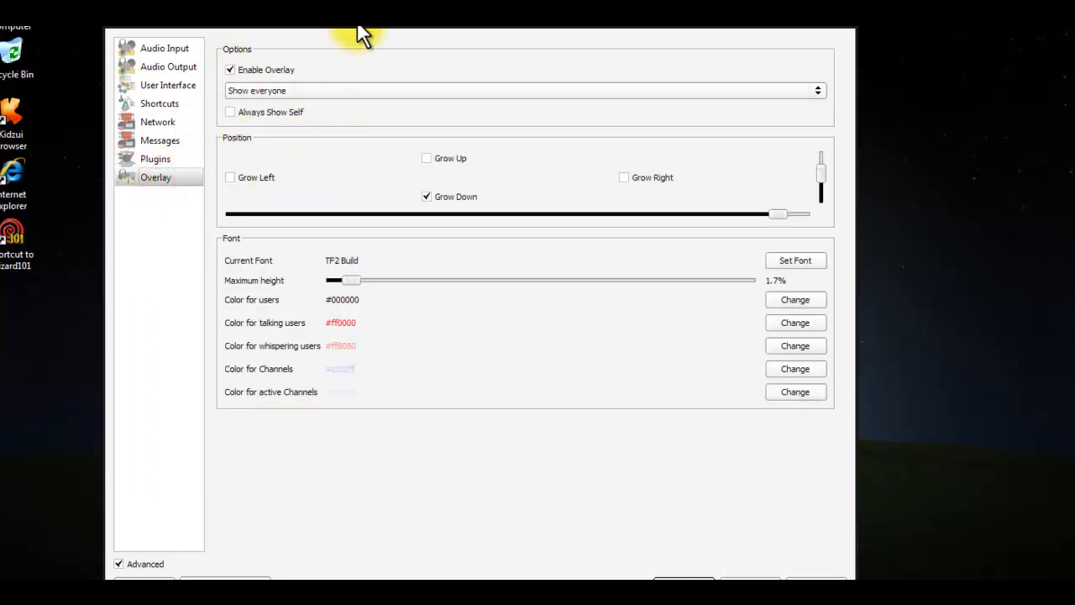
{"action": "left_click_drag", "start_coordinate": [384, 29], "coordinate": [436, 28]}
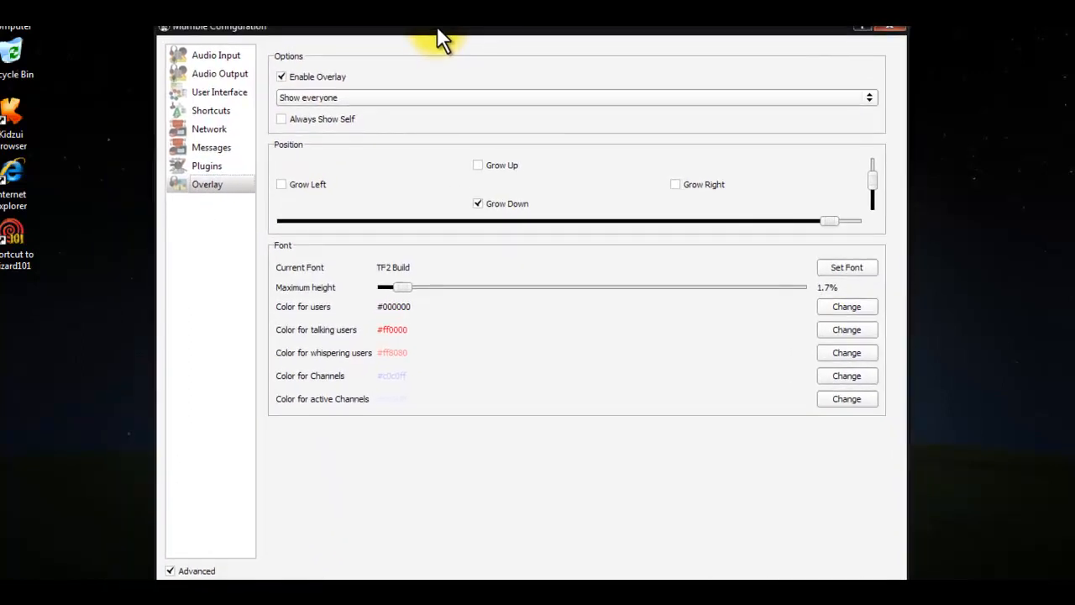
{"action": "left_click_drag", "start_coordinate": [156, 30], "coordinate": [144, 49]}
{"action": "mouse_move", "coordinate": [405, 59]}
{"action": "left_mouse_down"}
{"action": "mouse_move", "coordinate": [415, 54]}
{"action": "mouse_move", "coordinate": [406, 68]}
{"action": "mouse_move", "coordinate": [408, 42]}
{"action": "left_mouse_up"}
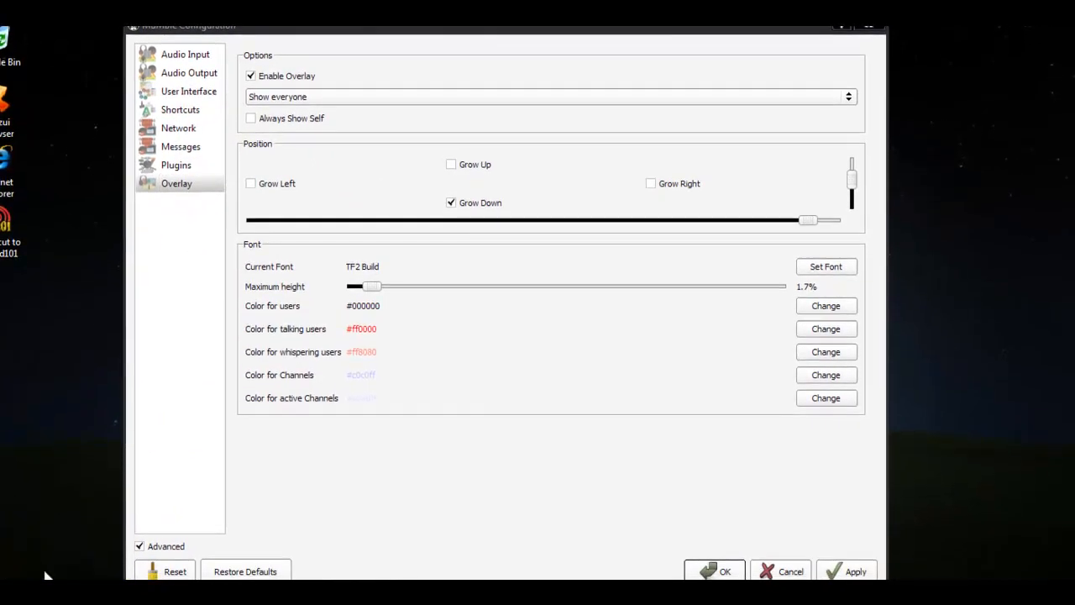
{"action": "left_click_drag", "start_coordinate": [878, 578], "coordinate": [901, 571]}
{"action": "left_click_drag", "start_coordinate": [500, 27], "coordinate": [495, 36]}
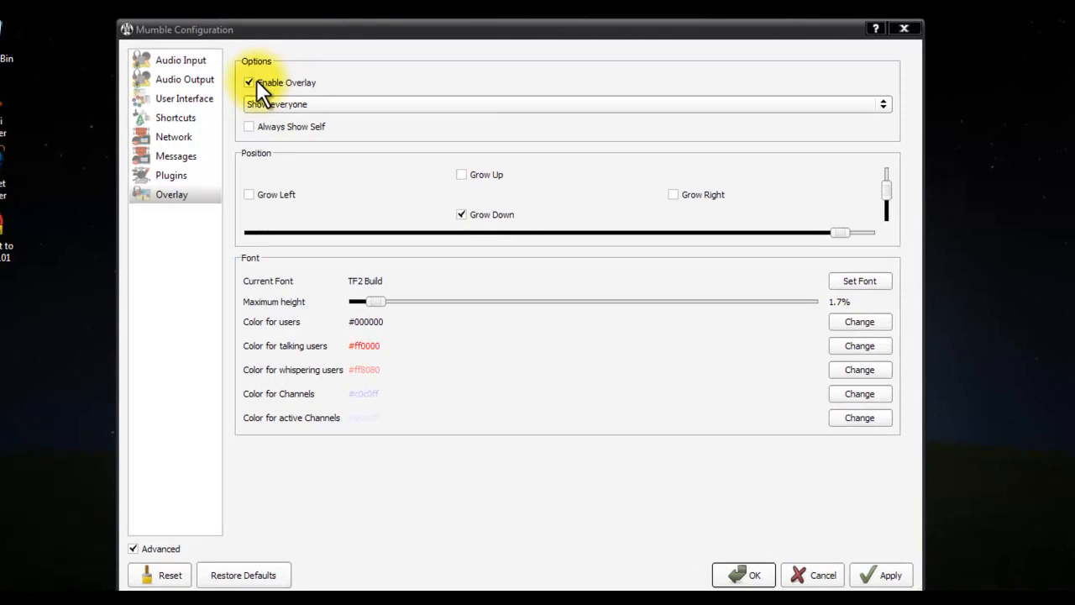
Keep the overlay enabled and set to Show everyone, with Always Show Self off.
{"action": "left_click", "coordinate": [251, 84]}
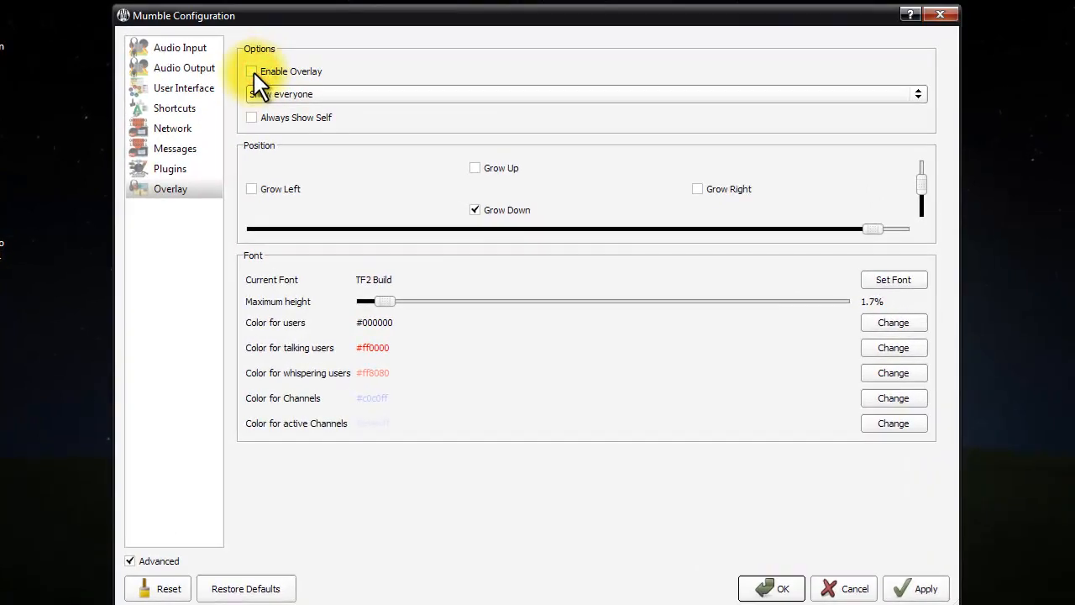
{"action": "left_click", "coordinate": [251, 71]}
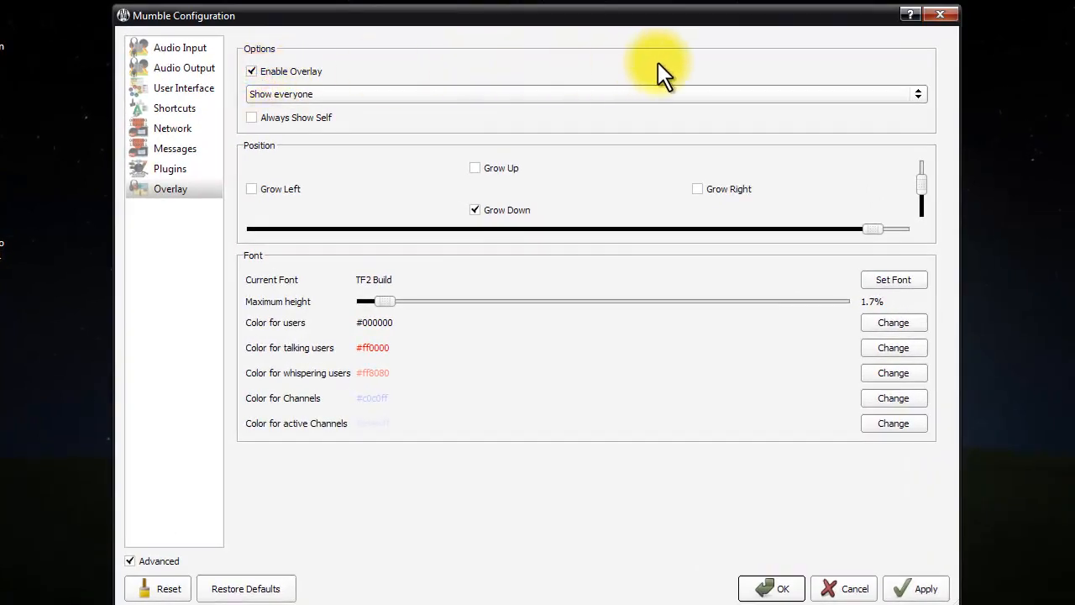
{"action": "left_click", "coordinate": [910, 99]}
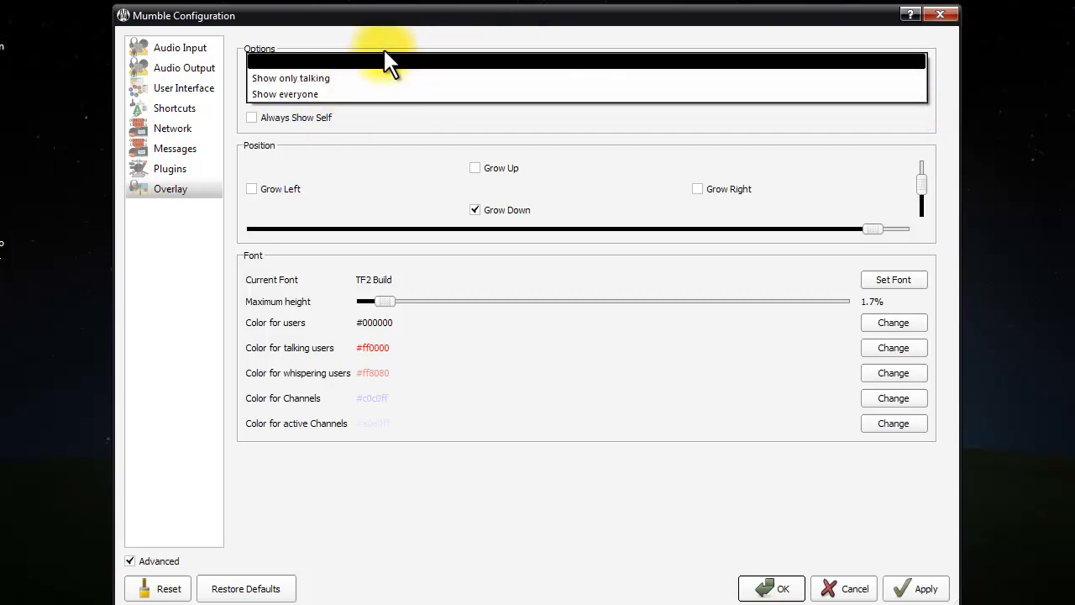
{"action": "left_click", "coordinate": [350, 94]}
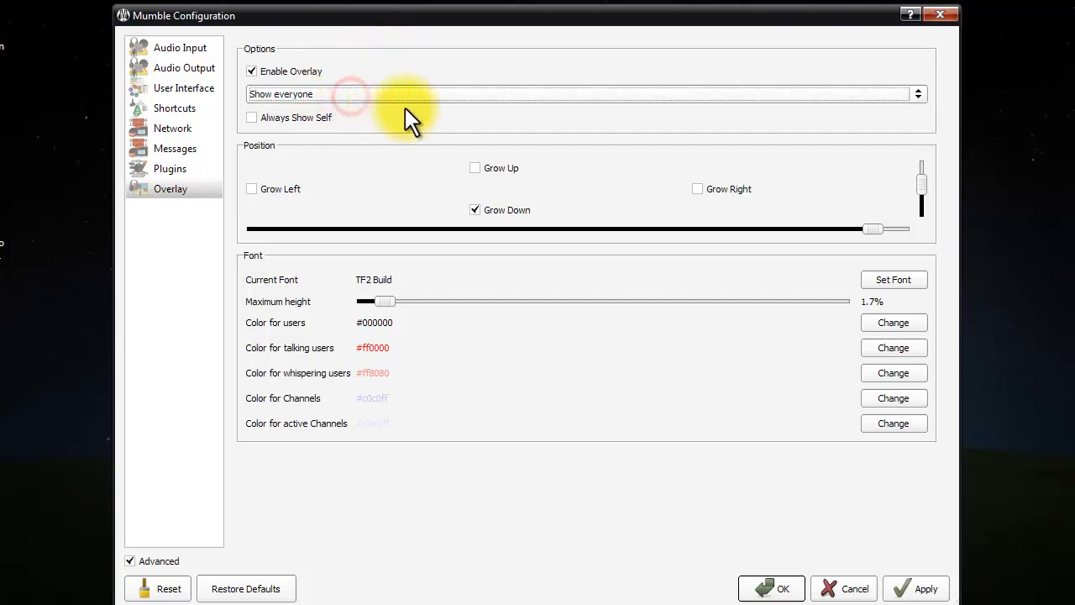
{"action": "left_click", "coordinate": [251, 117]}
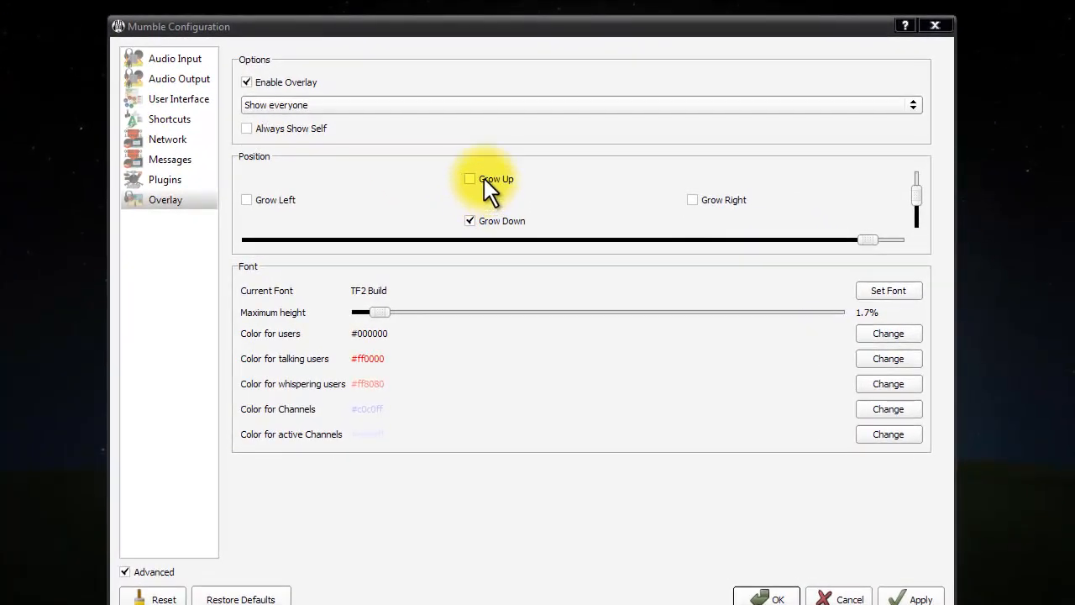
Try Grow Up and Grow Left as the overlay's growth directions, and restore Grow Down alone.
{"action": "left_click", "coordinate": [467, 223]}
{"action": "left_click", "coordinate": [466, 181]}
{"action": "left_click", "coordinate": [258, 201]}
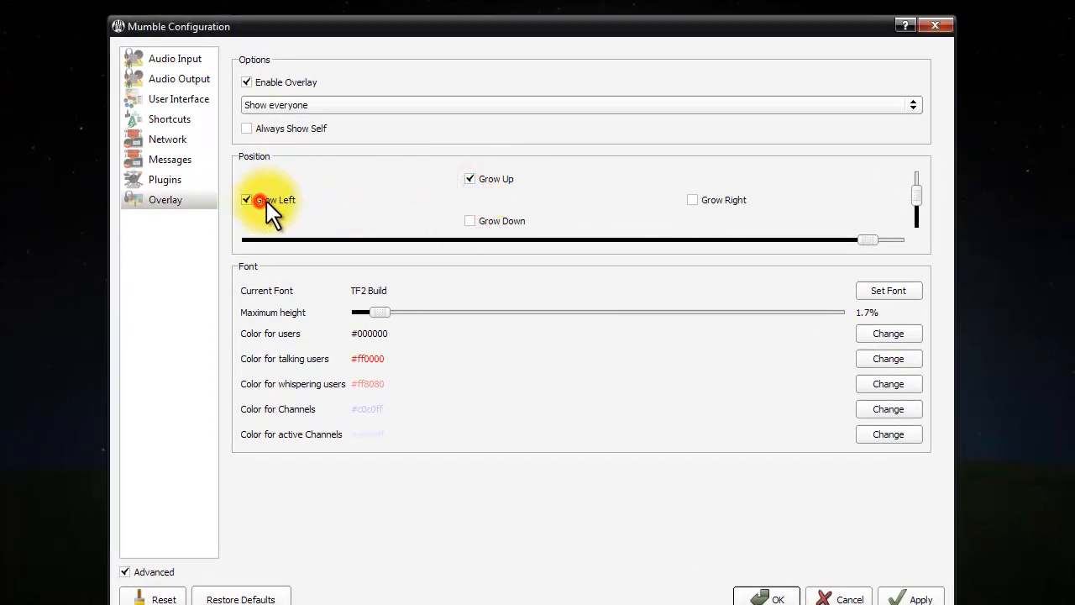
{"action": "left_click", "coordinate": [298, 201]}
{"action": "left_click", "coordinate": [510, 179]}
{"action": "left_click", "coordinate": [480, 221]}
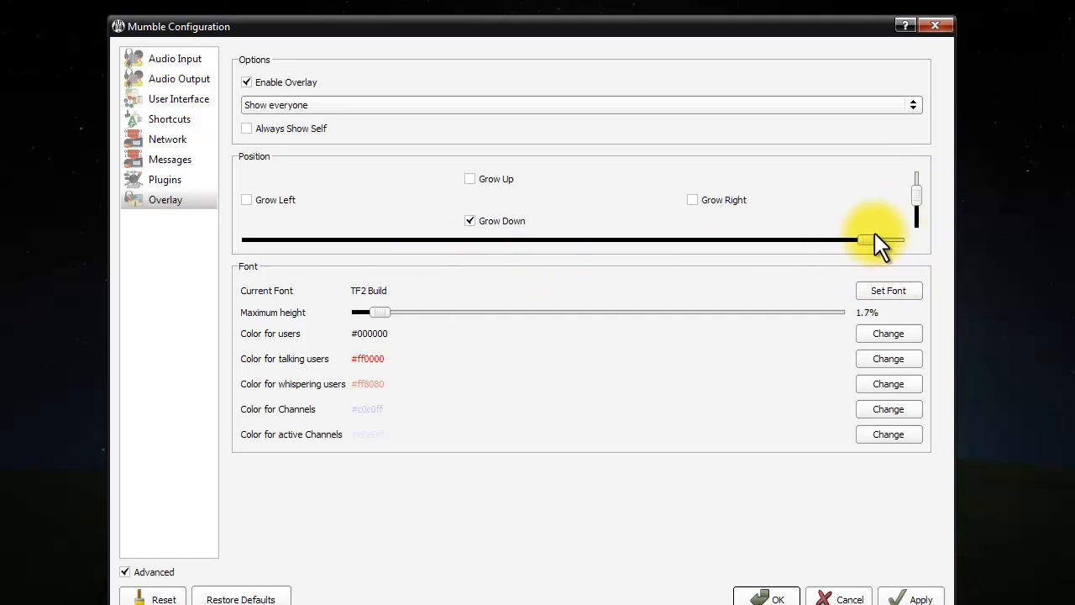
Shift the overlay position slightly further right and up, and apply and confirm the configuration.
{"action": "left_click_drag", "start_coordinate": [870, 239], "coordinate": [878, 260]}
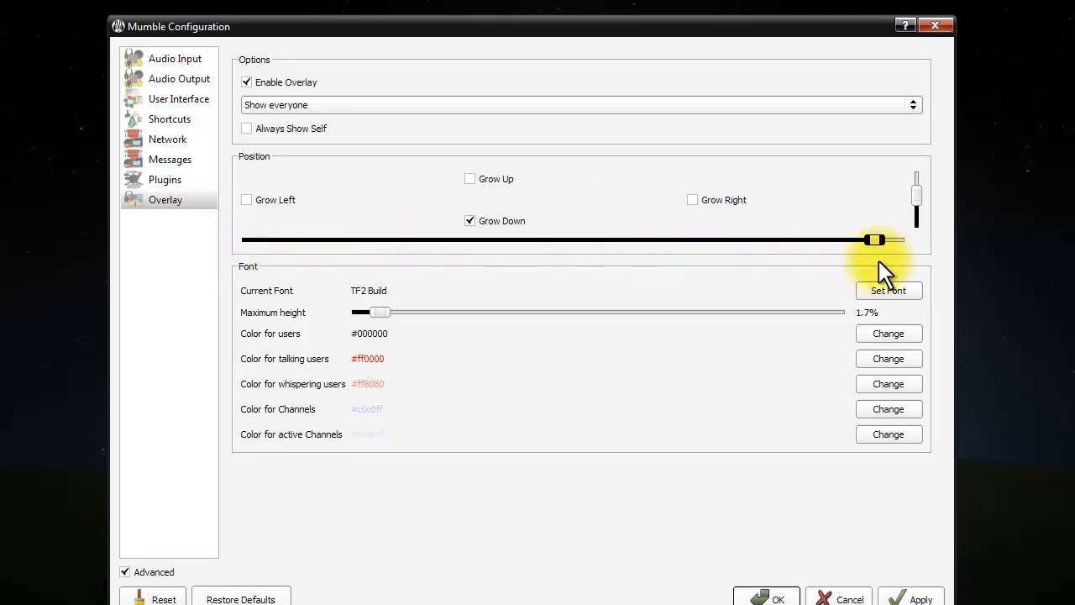
{"action": "mouse_move", "coordinate": [916, 194]}
{"action": "left_mouse_down"}
{"action": "mouse_move", "coordinate": [912, 223]}
{"action": "mouse_move", "coordinate": [918, 179]}
{"action": "left_mouse_up"}
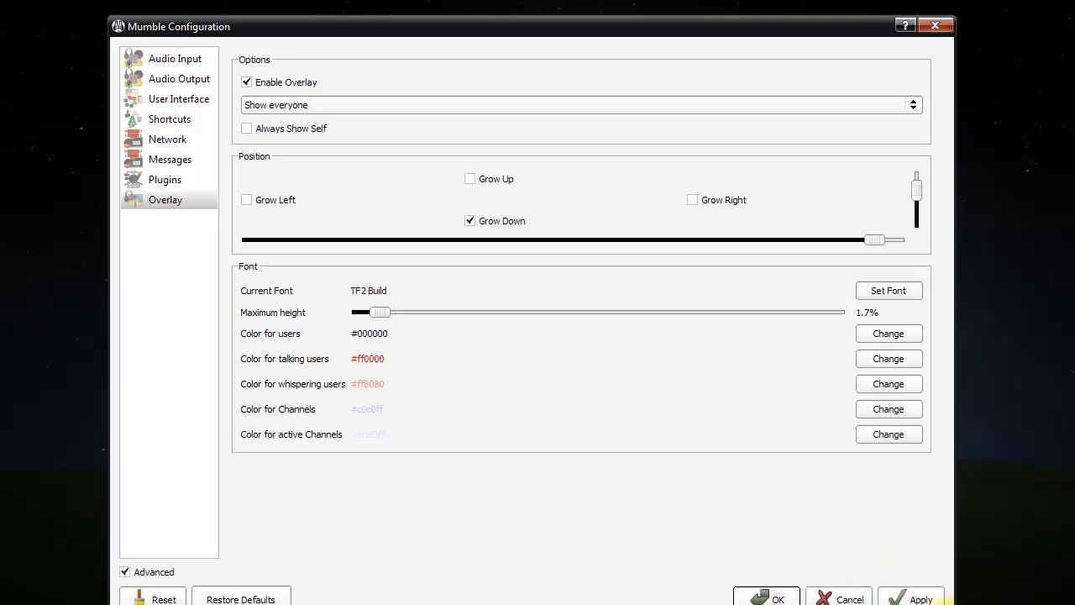
{"action": "left_click", "coordinate": [906, 595]}
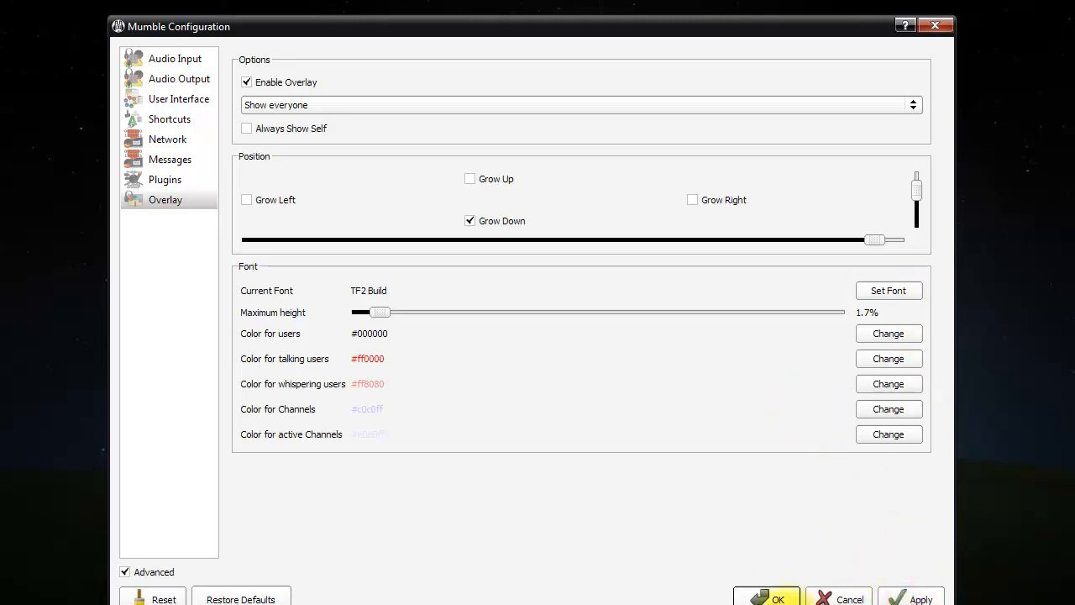
{"action": "left_click", "coordinate": [771, 596]}
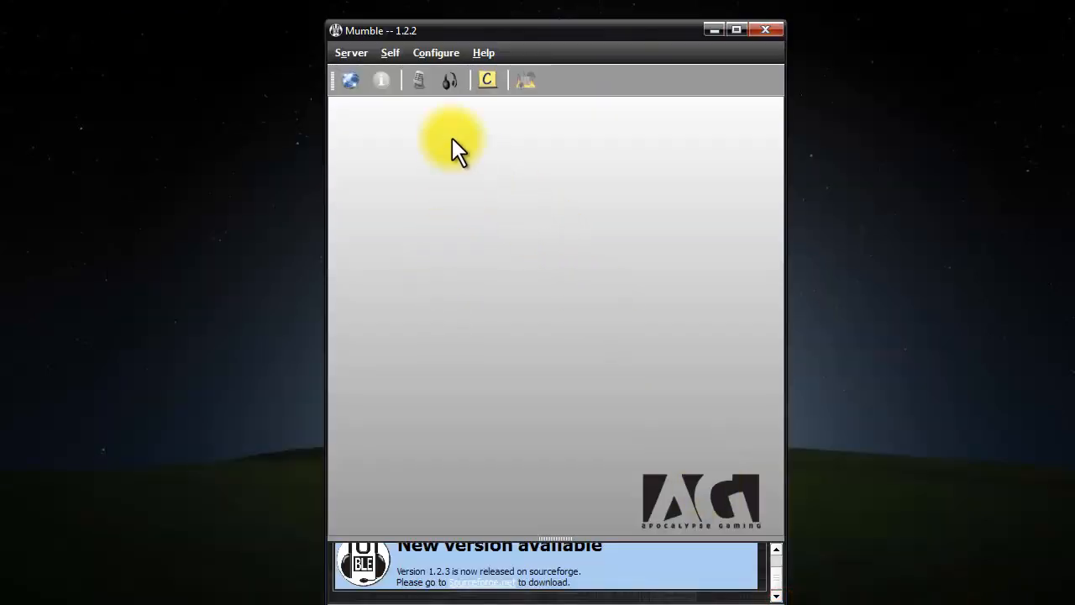
Open the server connection list, browse the Public Internet servers, and collapse that group again.
{"action": "left_click", "coordinate": [353, 52]}
{"action": "left_click", "coordinate": [357, 71]}
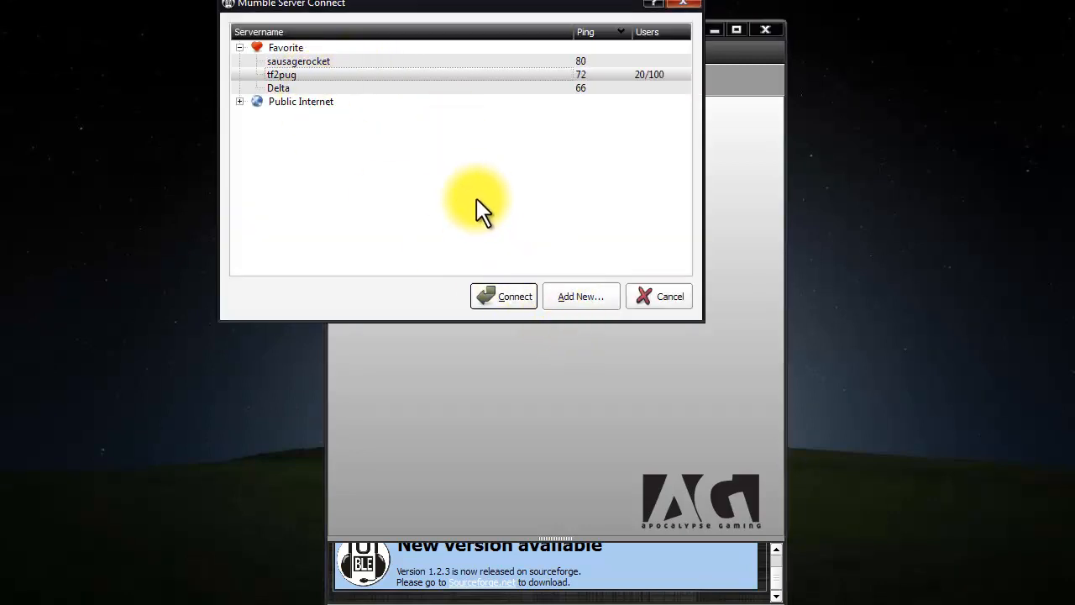
{"action": "left_click", "coordinate": [239, 101]}
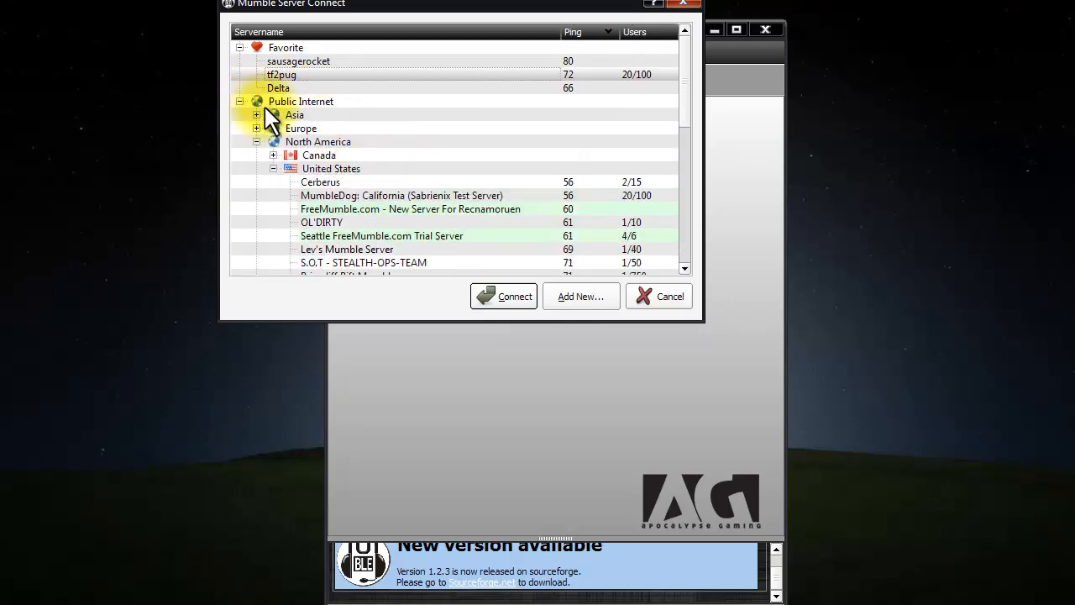
{"action": "scroll", "coordinate": [286, 160], "scroll_direction": "down", "scroll_amount": 5}
{"action": "scroll", "coordinate": [311, 197], "scroll_direction": "up", "scroll_amount": 5}
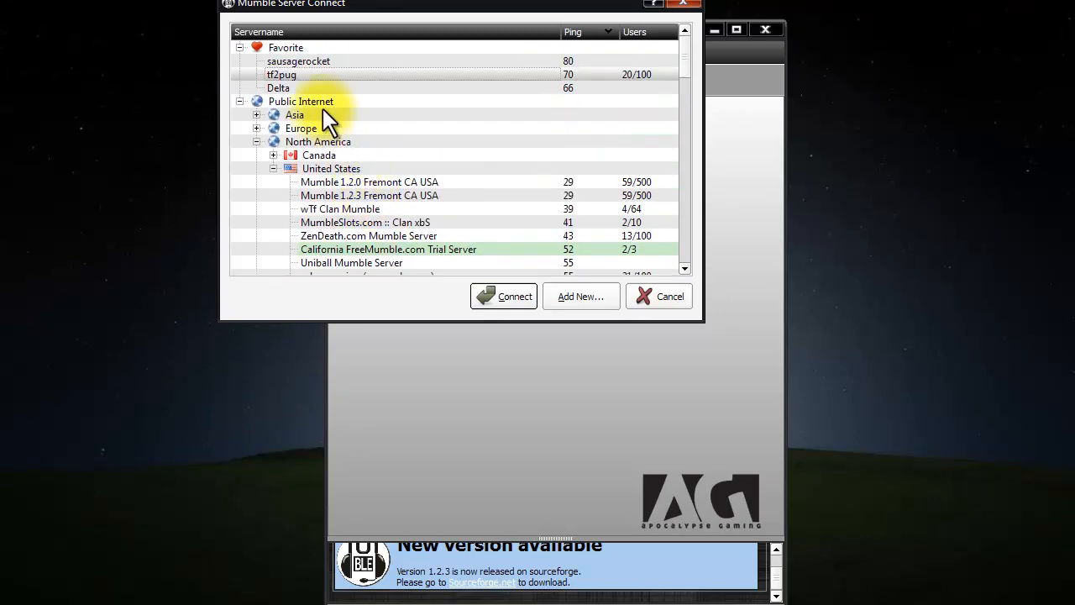
{"action": "left_click", "coordinate": [239, 102]}
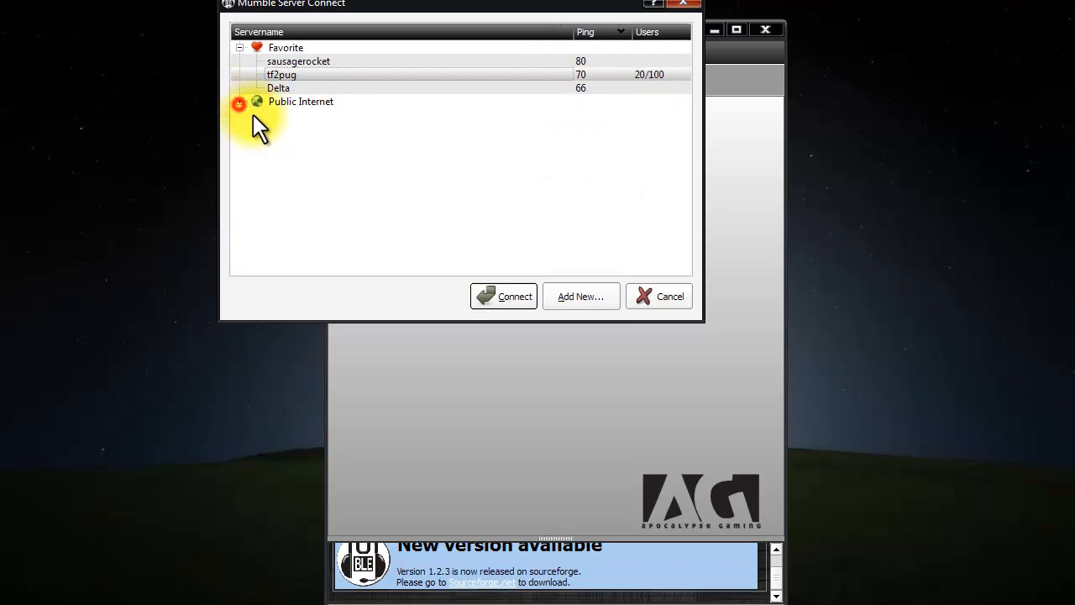
{"action": "left_click", "coordinate": [580, 299]}
{"action": "left_click", "coordinate": [454, 113]}
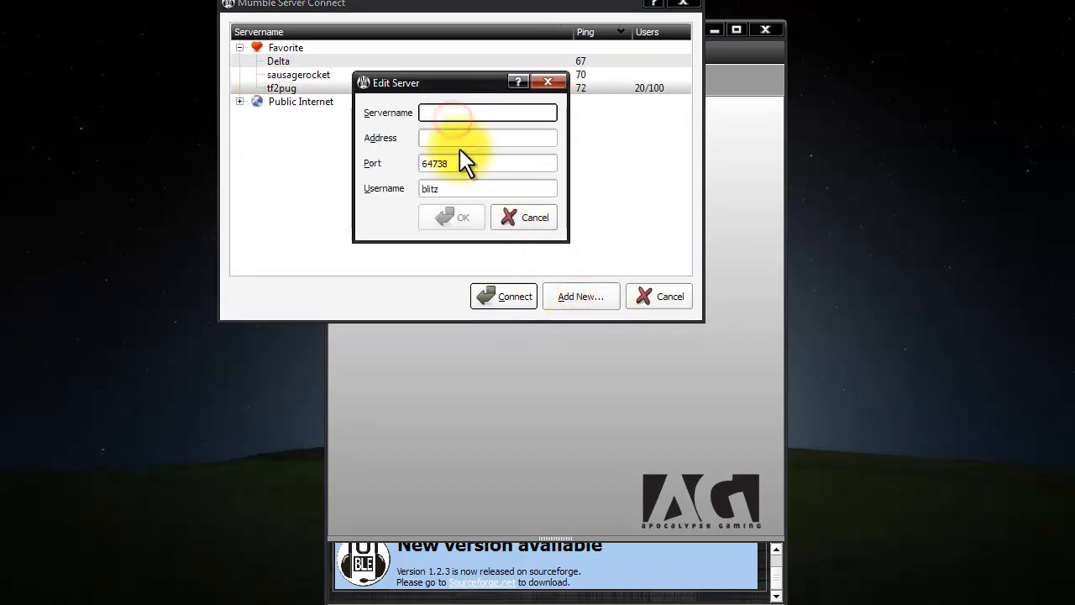
{"action": "left_click", "coordinate": [486, 139]}
{"action": "left_click", "coordinate": [487, 163]}
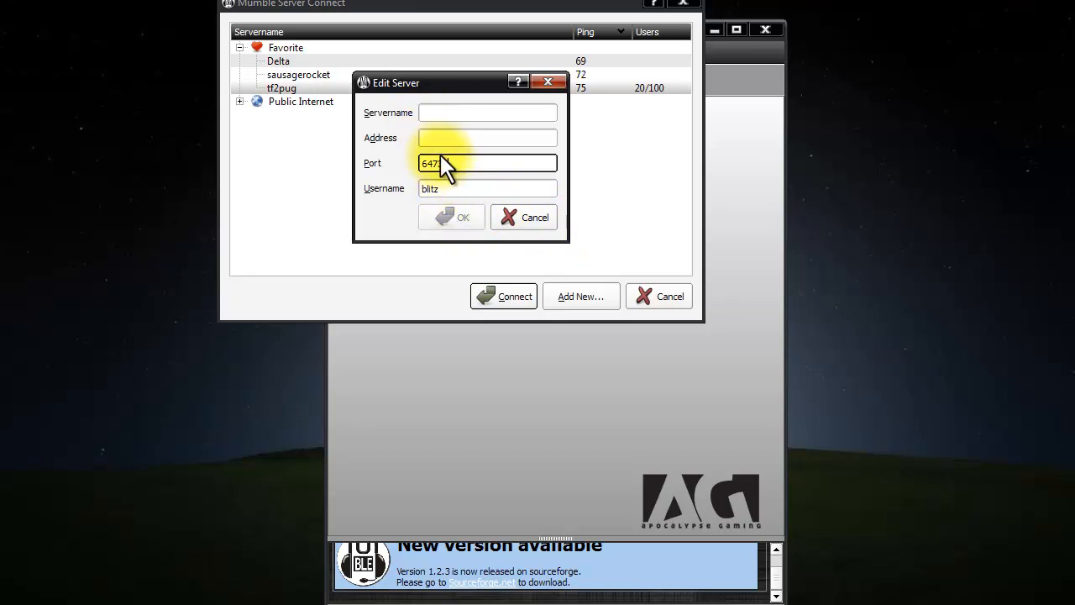
{"action": "left_click", "coordinate": [527, 220]}
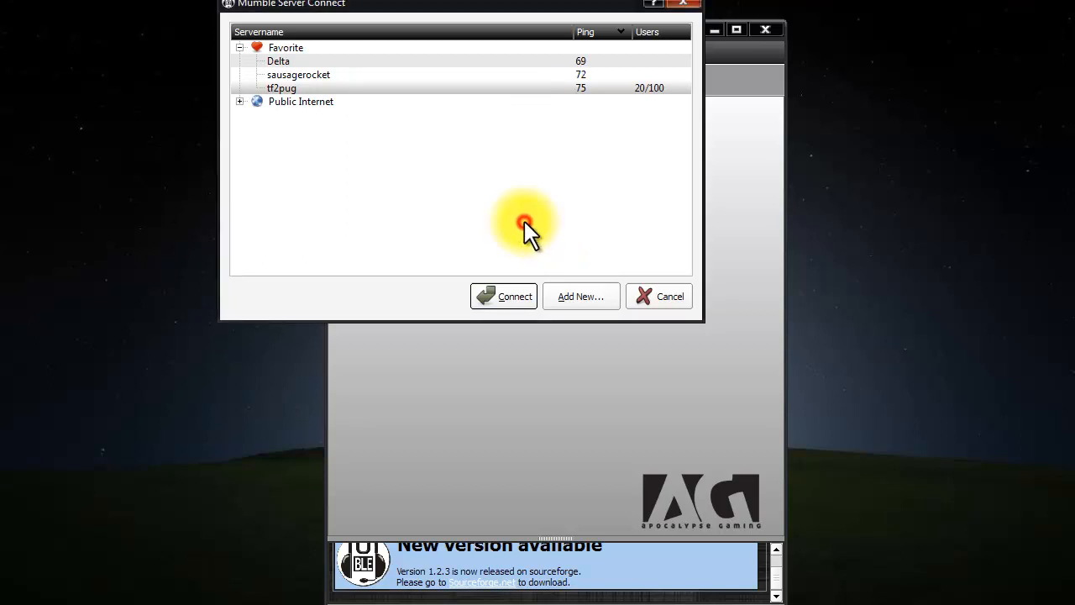
Connect to the favorite server sausagerocket and try its channels, including AFK, Just to talk, TF2 Pubbing and TF2 Scrimming.
{"action": "double_click", "coordinate": [317, 75]}
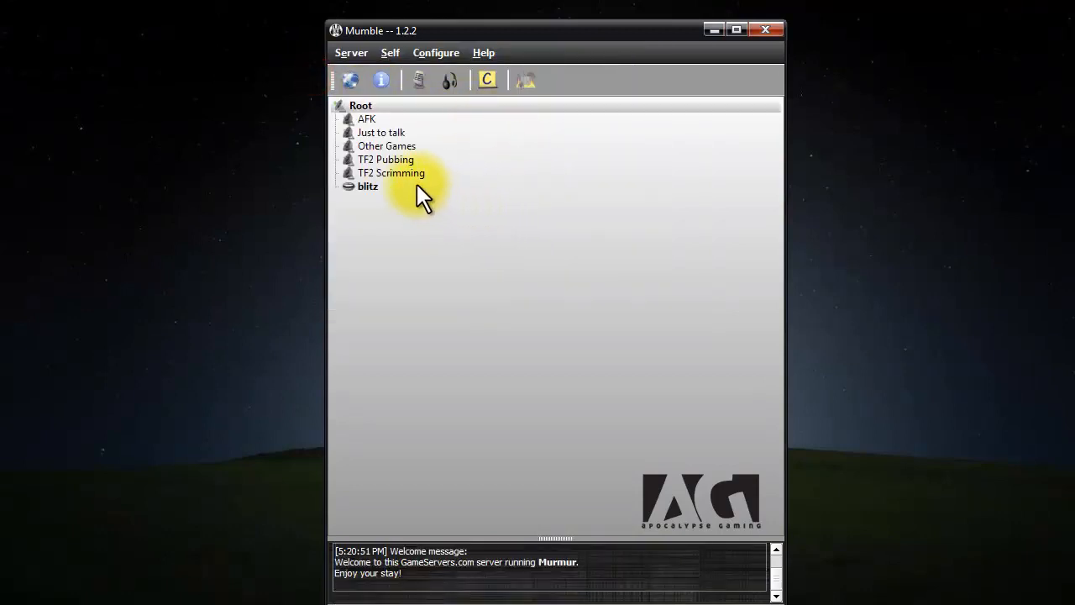
{"action": "double_click", "coordinate": [367, 118]}
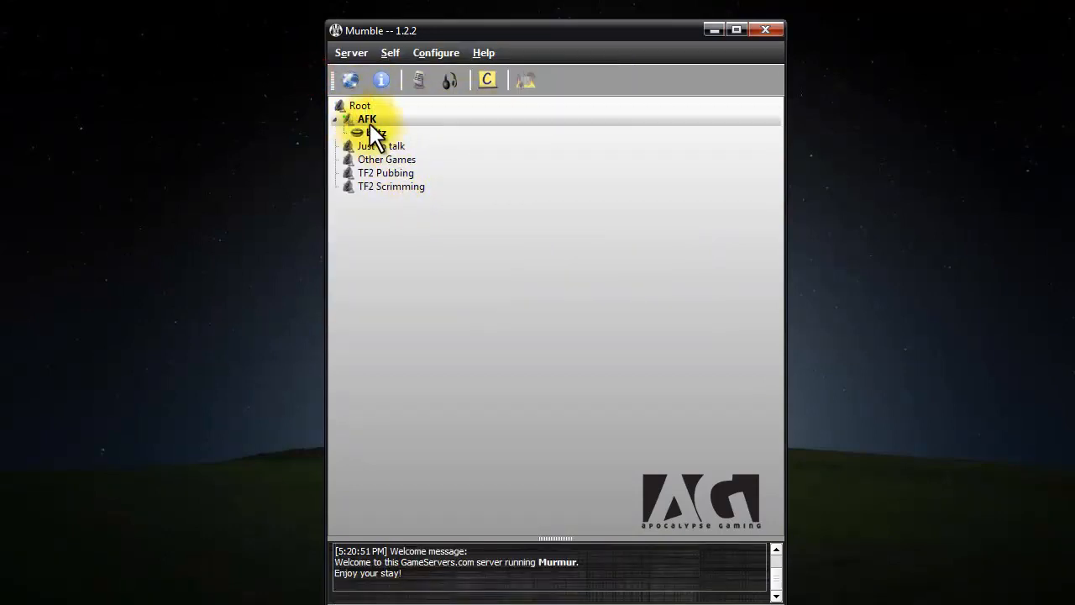
{"action": "double_click", "coordinate": [375, 144]}
{"action": "double_click", "coordinate": [417, 172]}
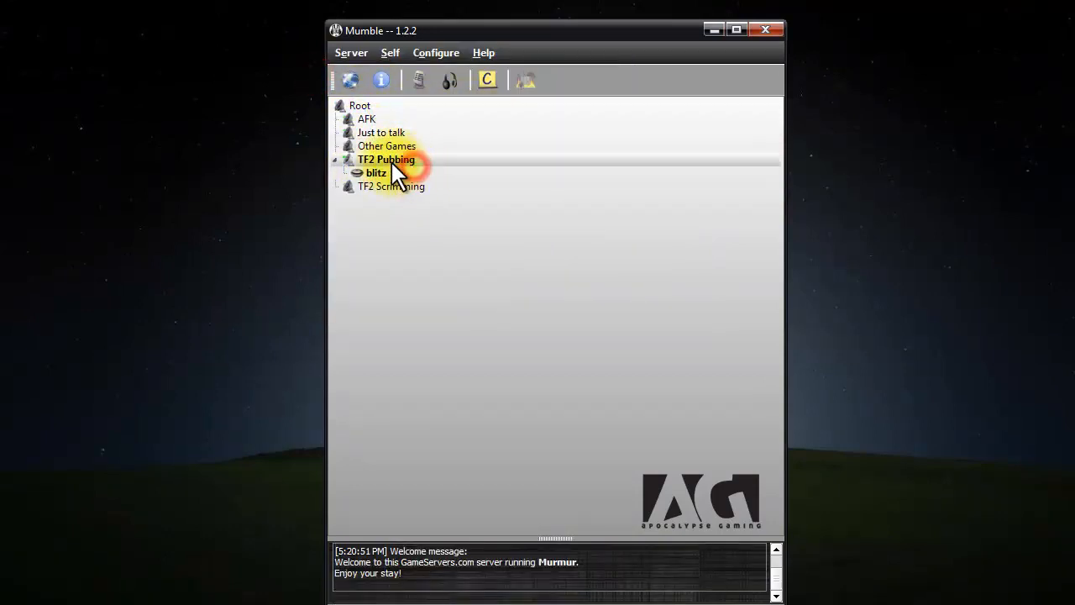
{"action": "double_click", "coordinate": [375, 145]}
{"action": "double_click", "coordinate": [376, 134]}
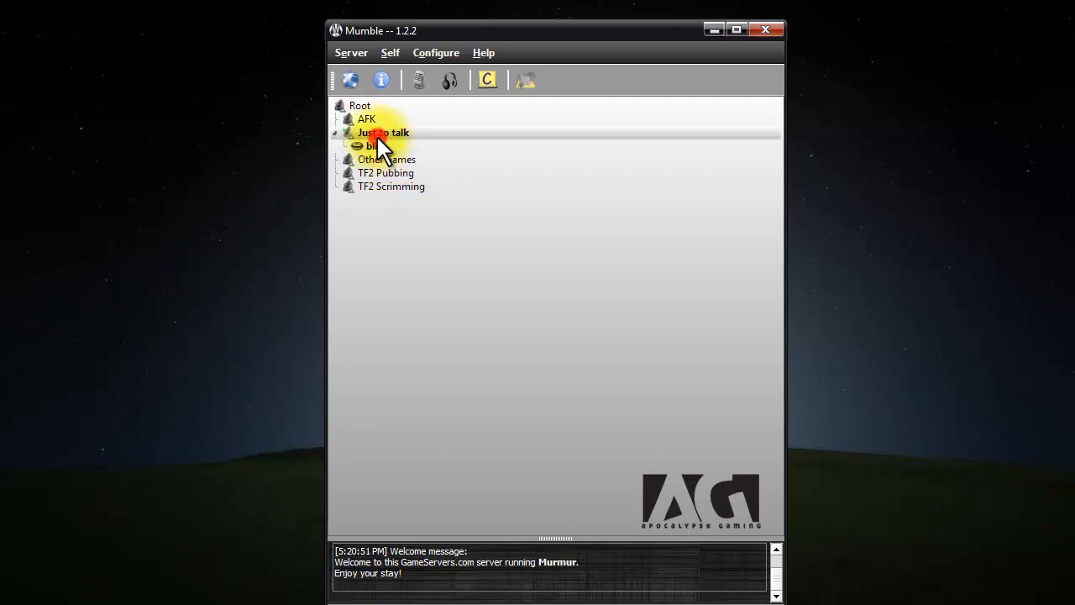
{"action": "double_click", "coordinate": [390, 184]}
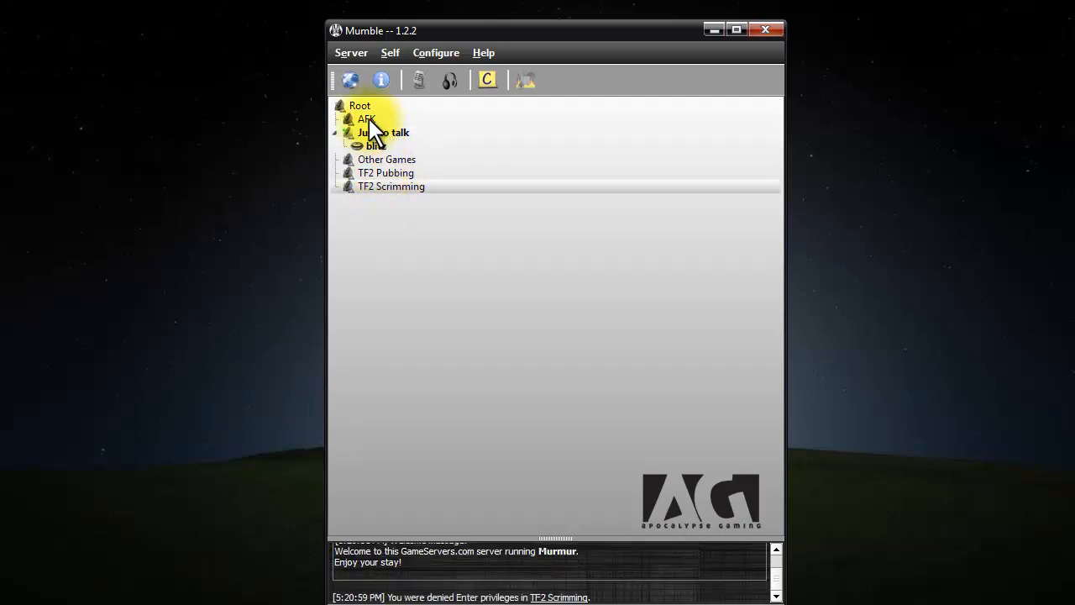
{"action": "double_click", "coordinate": [384, 172]}
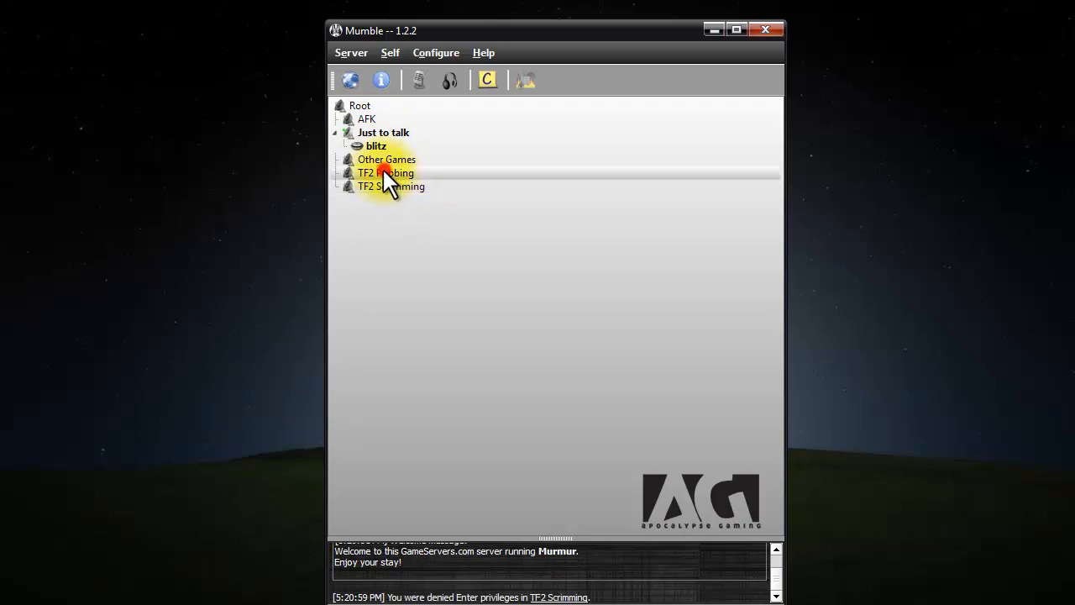
Return to the Root channel and close Mumble completely instead of minimizing it.
{"action": "double_click", "coordinate": [369, 102]}
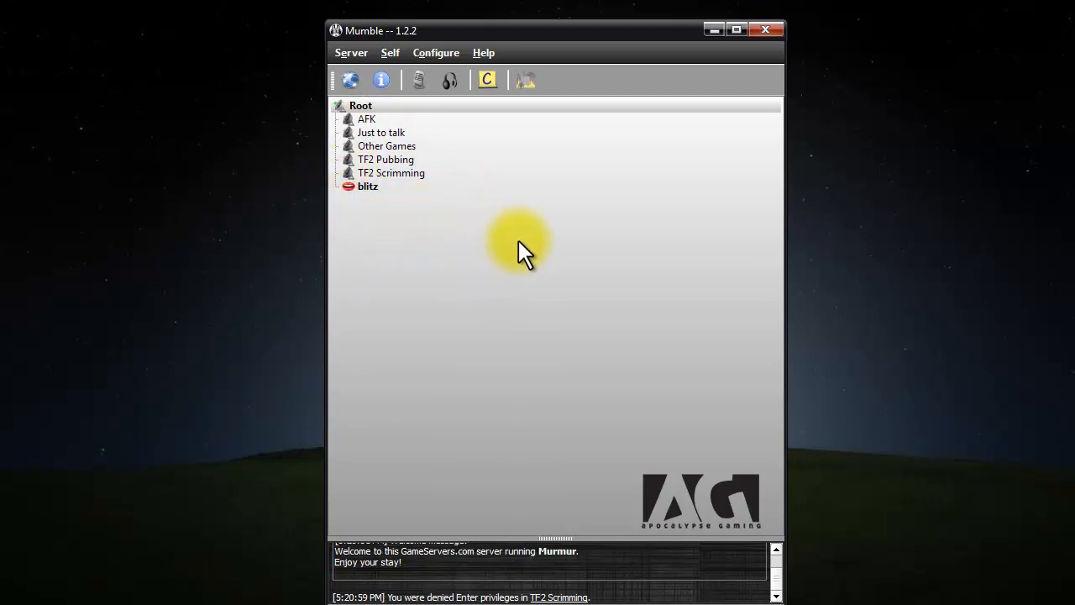
{"action": "left_click", "coordinate": [765, 31]}
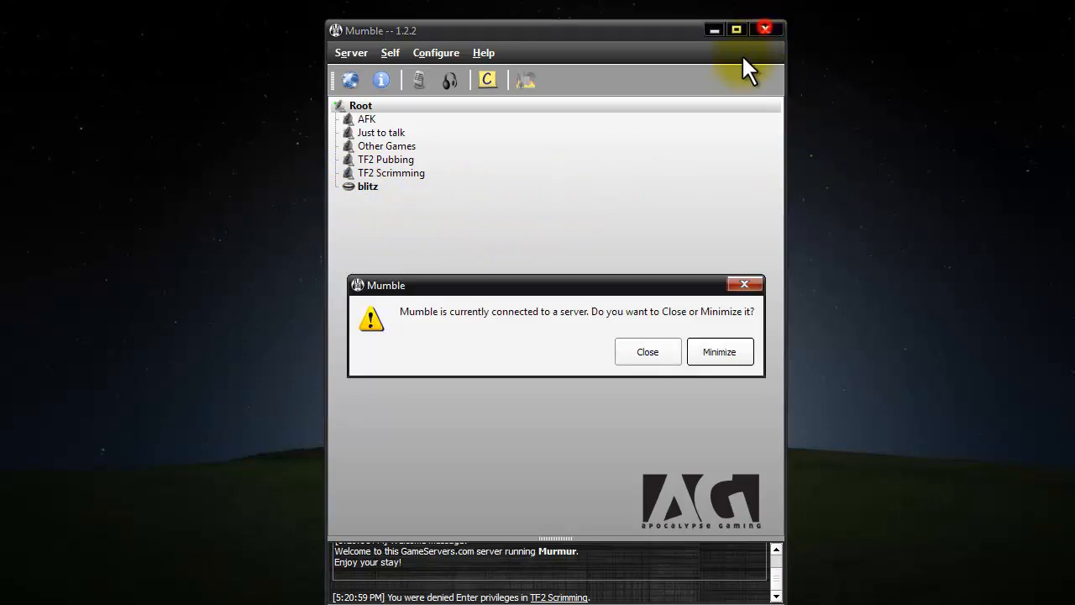
{"action": "left_click", "coordinate": [660, 352]}
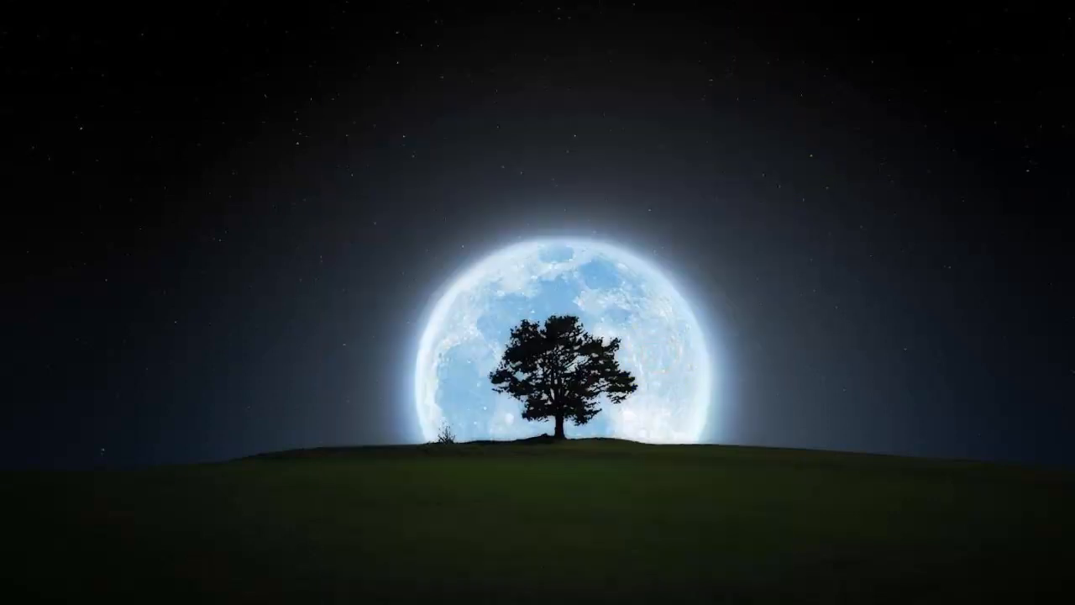